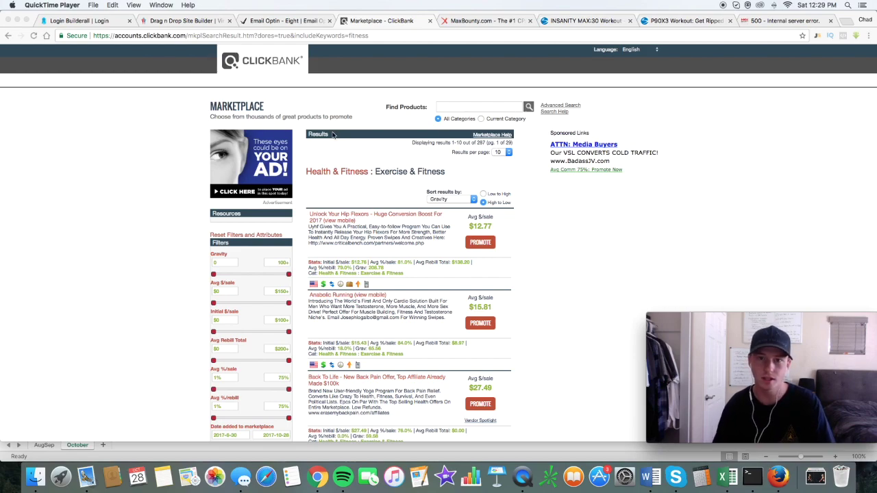
- Examine the Exercise & Fitness offers on the first results page of the ClickBank marketplace
scroll(367, 117, "down", 2)
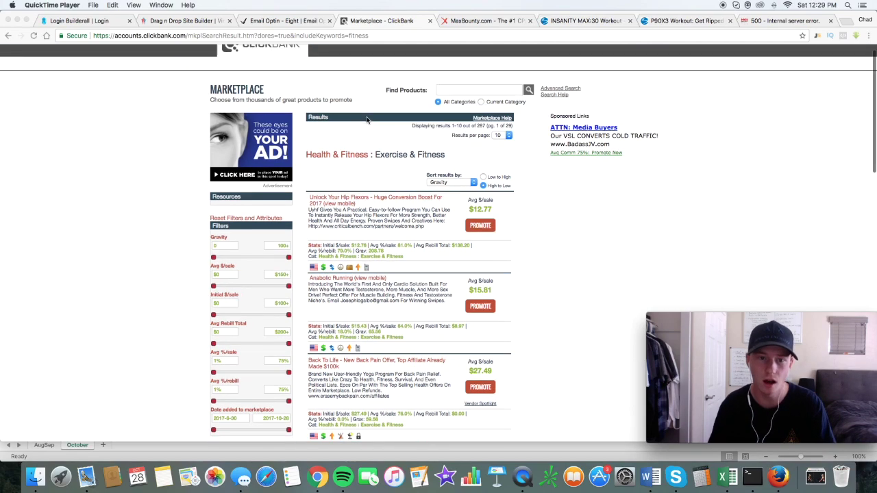
scroll(366, 119, "up", 2)
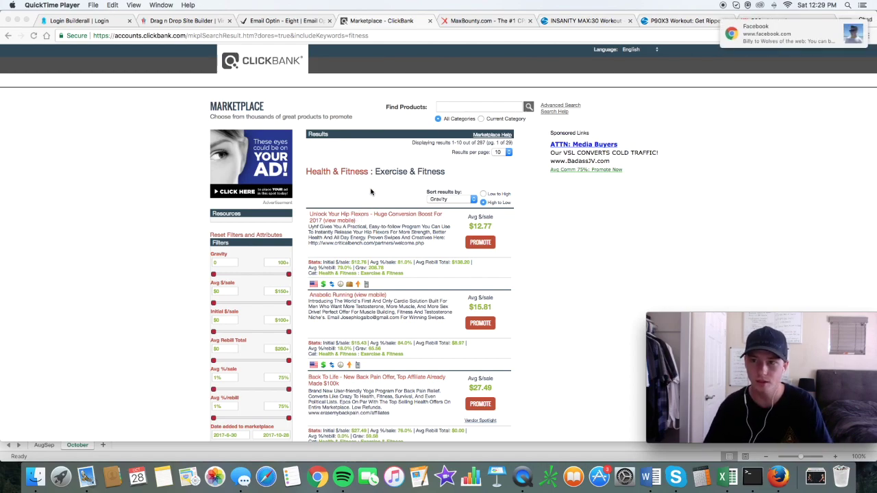
left_click(484, 21)
left_click(402, 20)
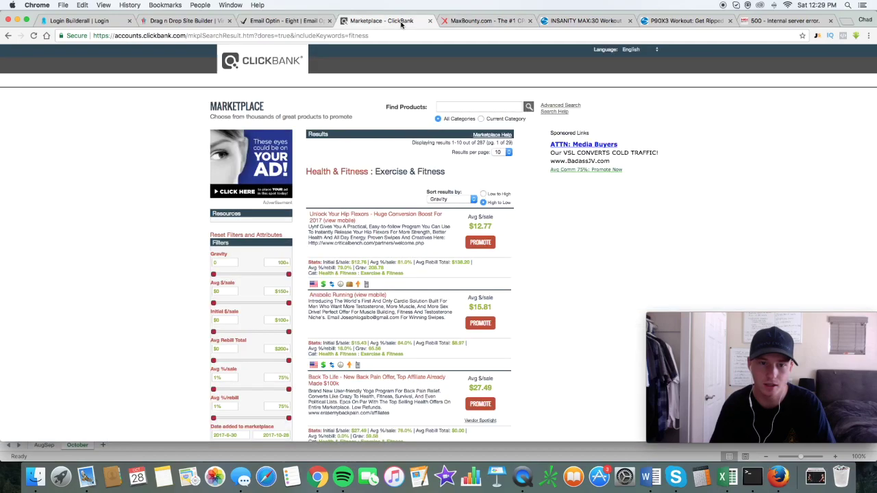
scroll(369, 182, "down", 8)
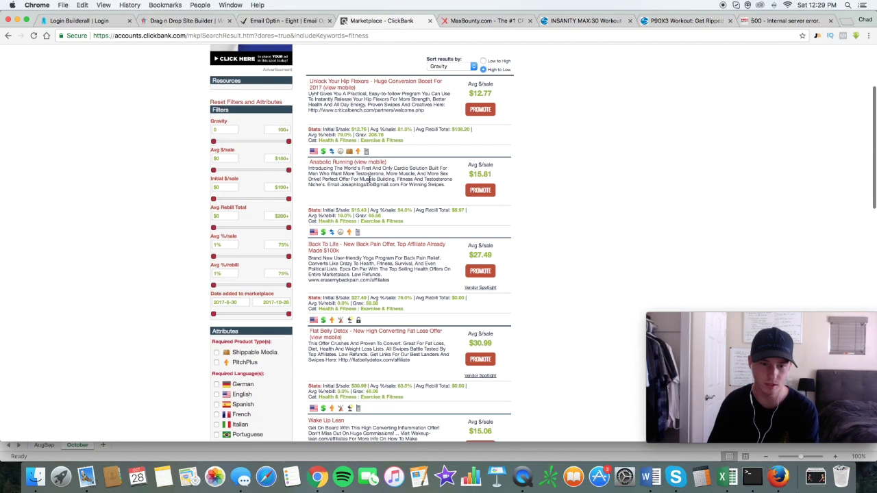
scroll(369, 180, "down", 7)
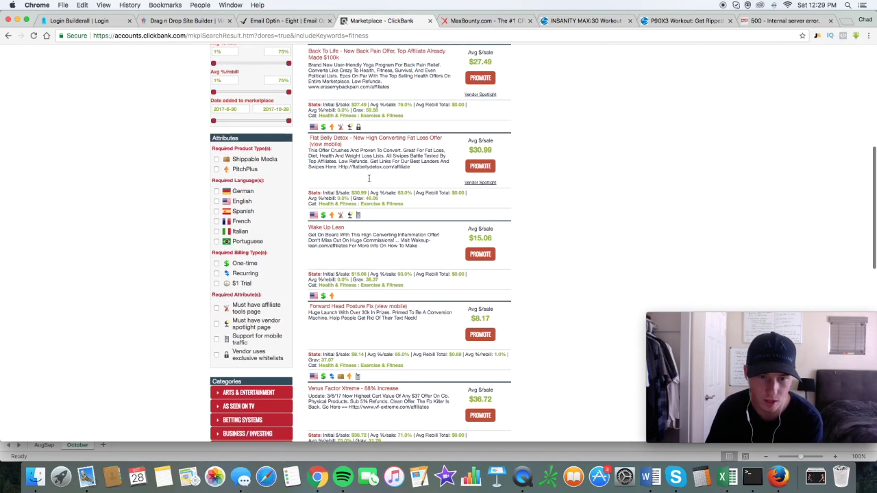
scroll(364, 194, "down", 6)
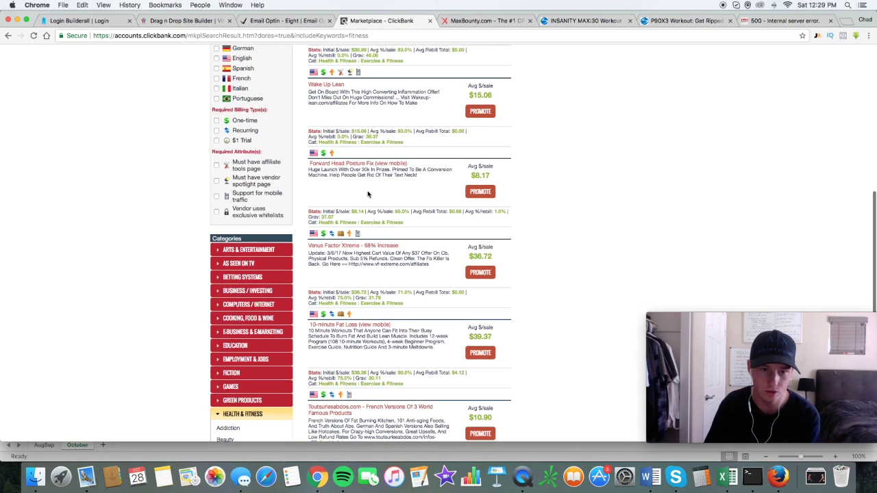
scroll(368, 193, "down", 5)
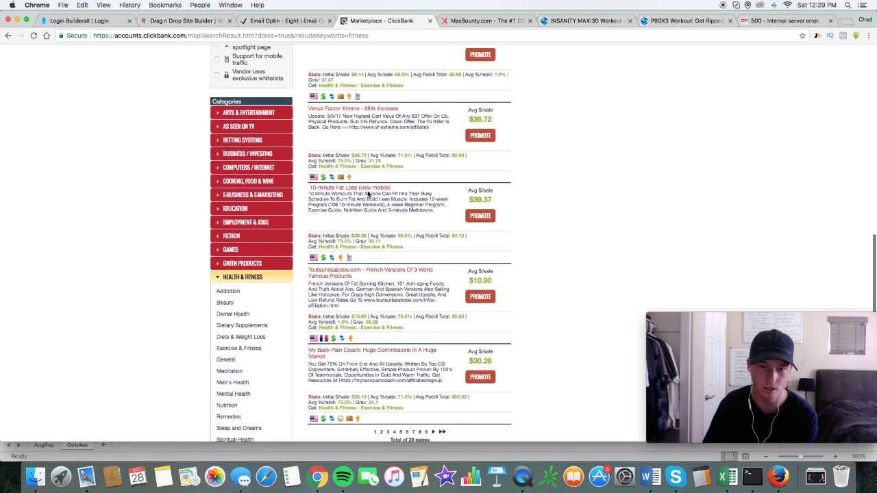
scroll(368, 194, "down", 1)
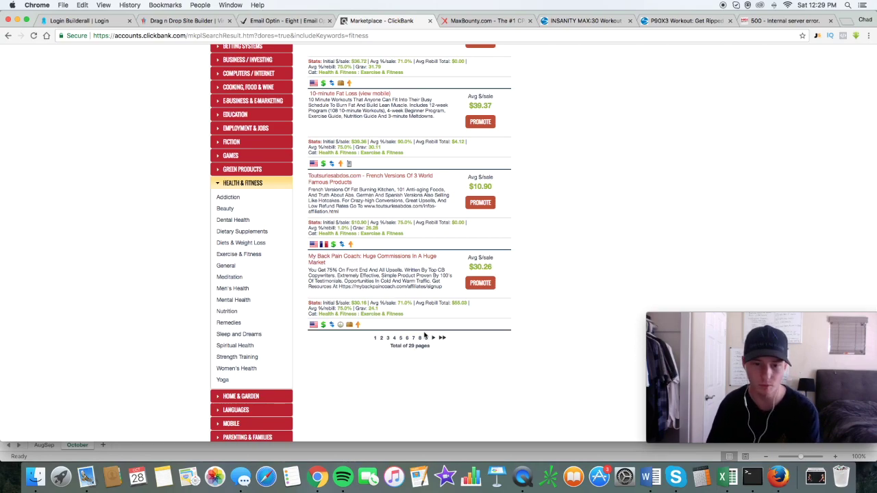
- Go to page 4 of the fitness offers, view the Workout Finishers sales page, and return to the marketplace
left_click(394, 339)
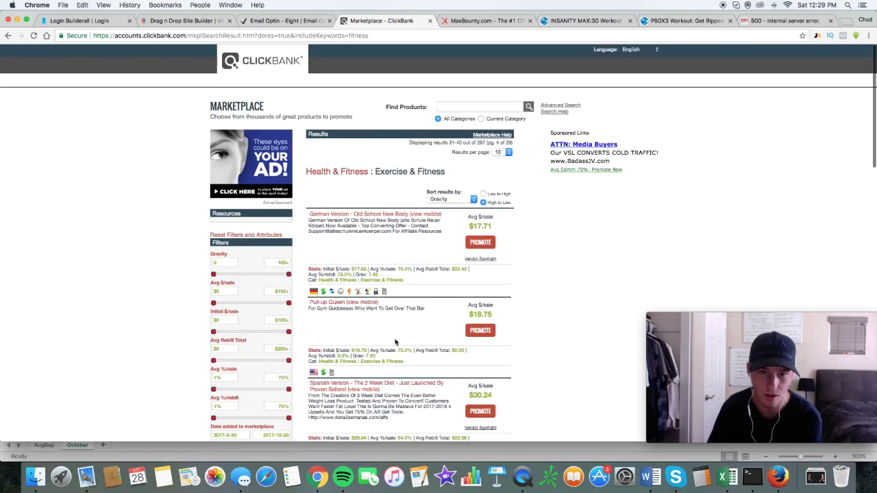
scroll(389, 338, "down", 6)
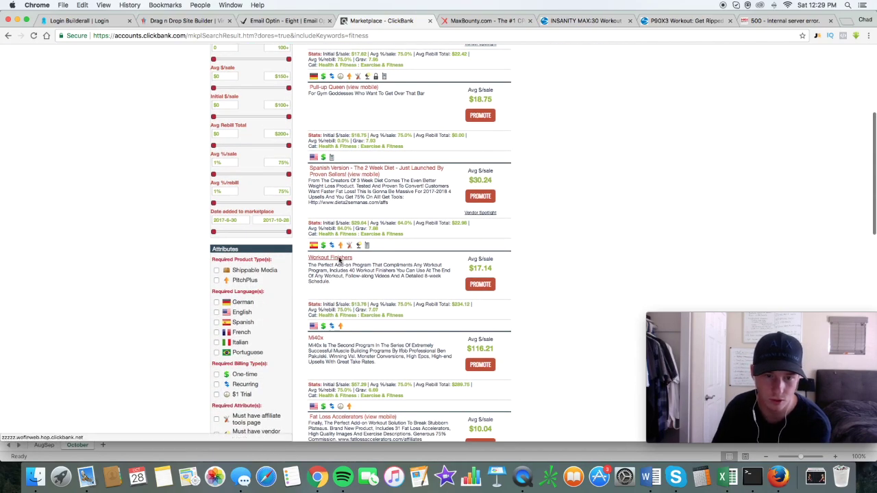
left_click(341, 262)
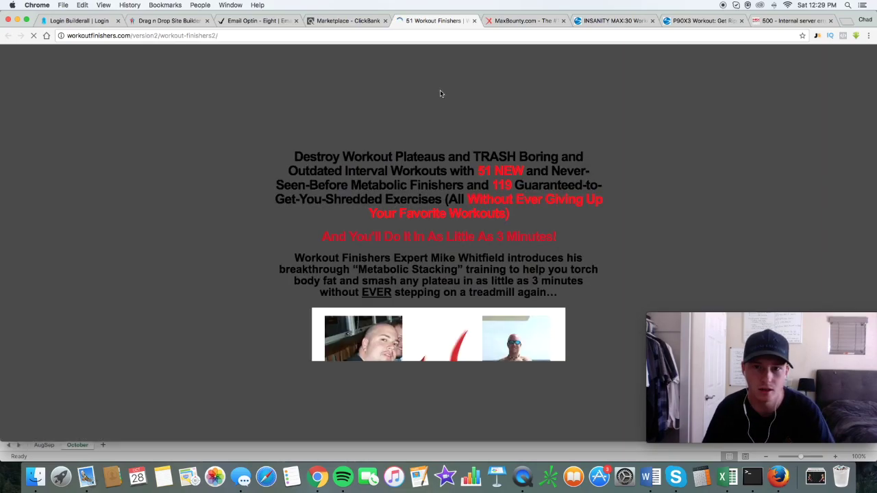
scroll(242, 283, "down", 15)
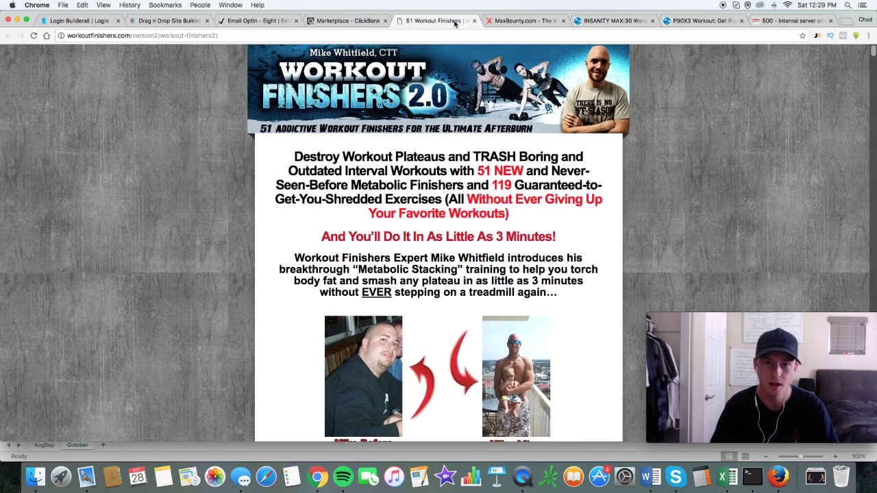
key("ctrl+Up")
left_click(550, 289)
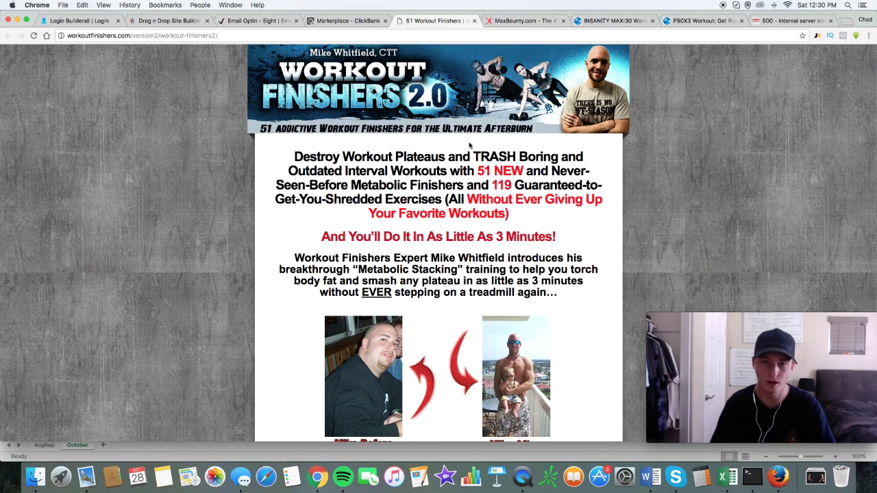
left_click(348, 20)
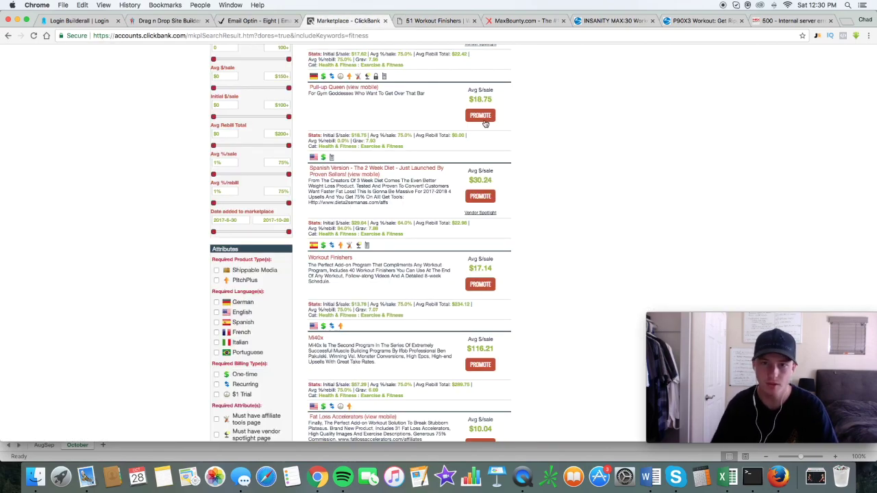
- Switch to MaxBounty and review the campaign details of Insanity Max:30 - Workout Program (US/CA)
left_click(510, 21)
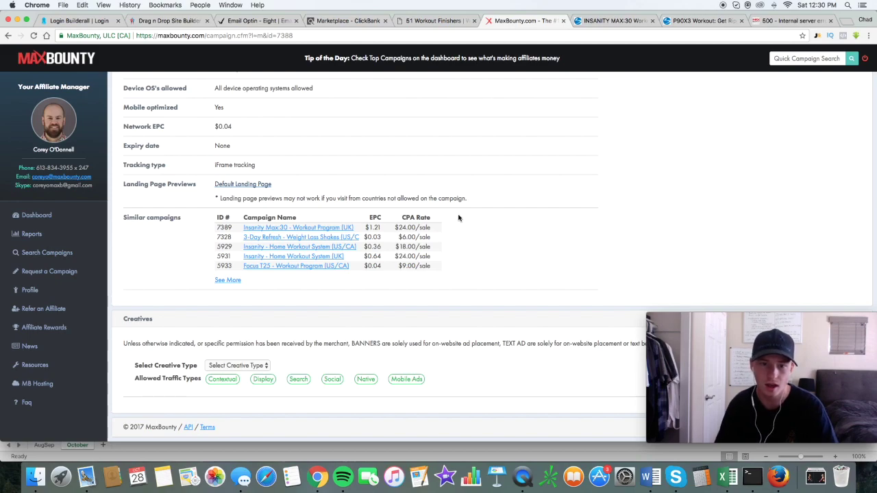
scroll(345, 154, "up", 10)
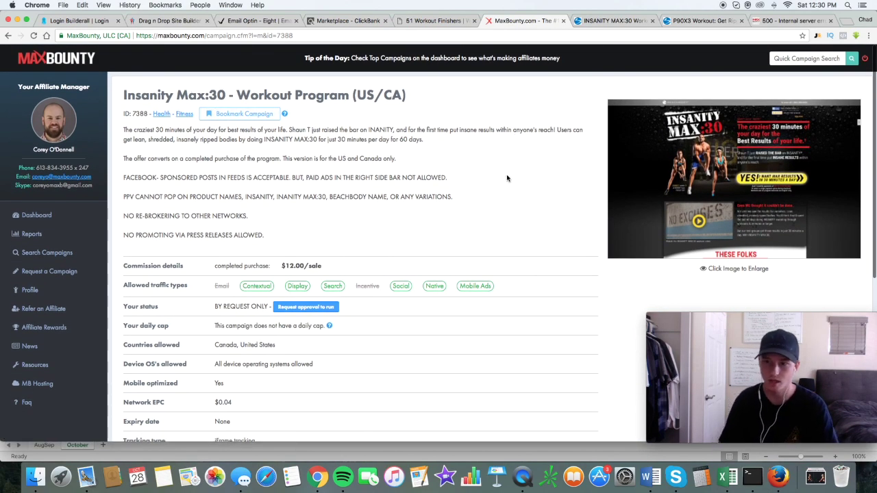
scroll(506, 181, "down", 5)
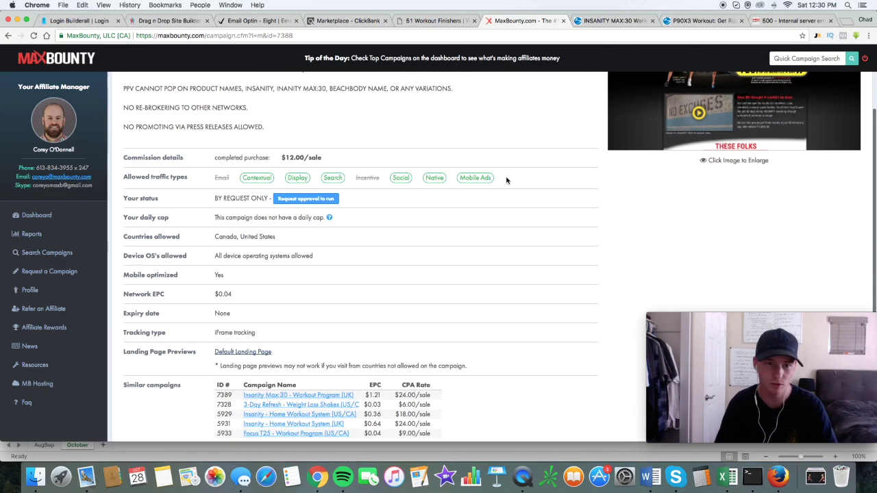
scroll(506, 181, "down", 5)
scroll(506, 180, "up", 10)
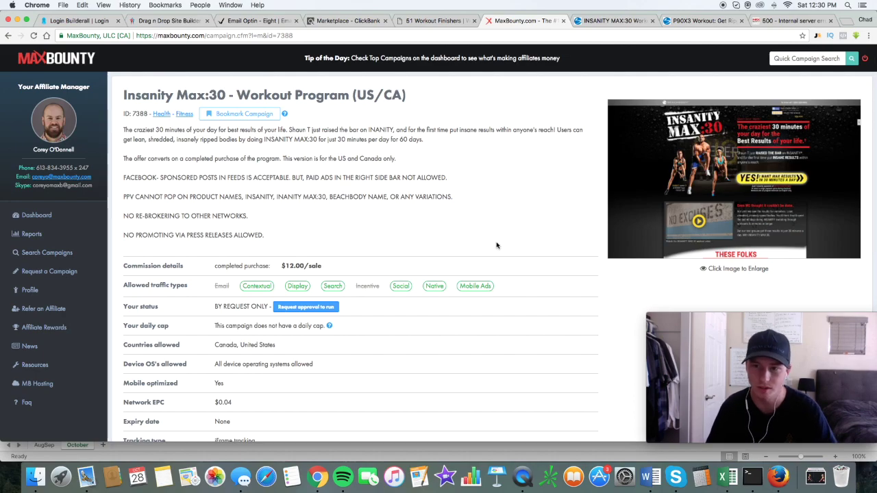
scroll(500, 253, "down", 3)
scroll(500, 253, "up", 3)
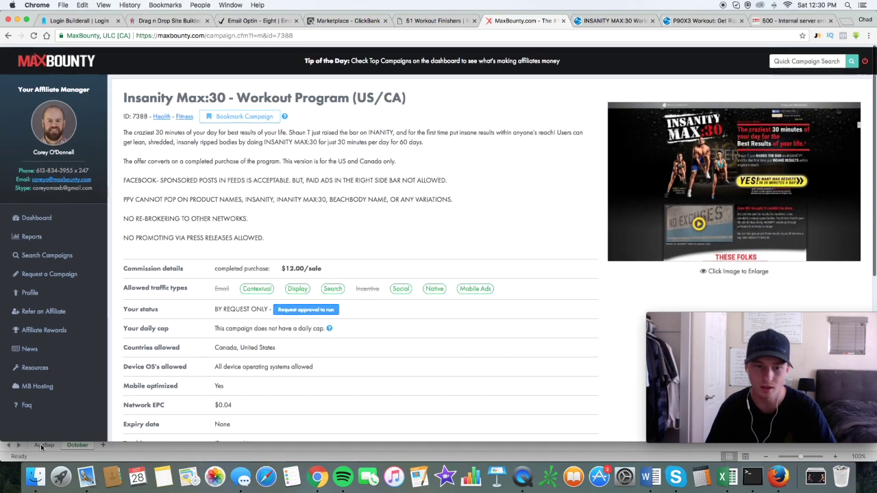
- Preview the Insanity Max:30 campaign's default landing page and look through it
scroll(216, 405, "down", 4)
left_click(231, 385)
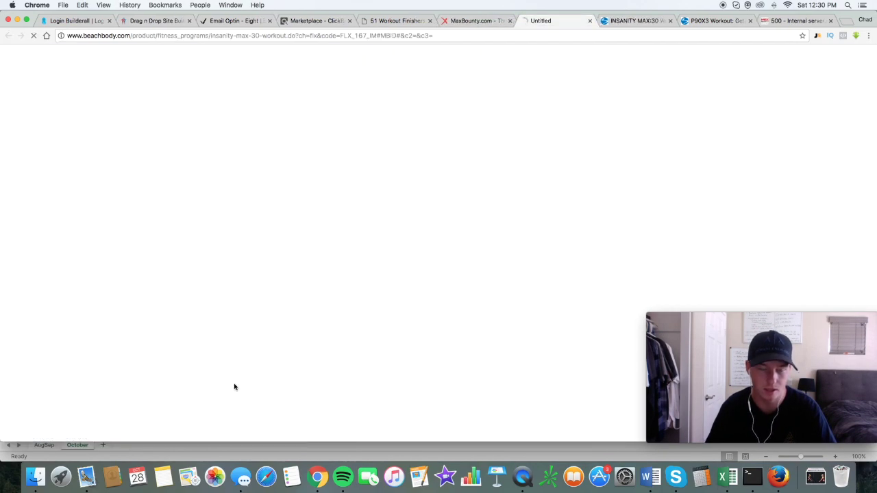
scroll(502, 194, "down", 5)
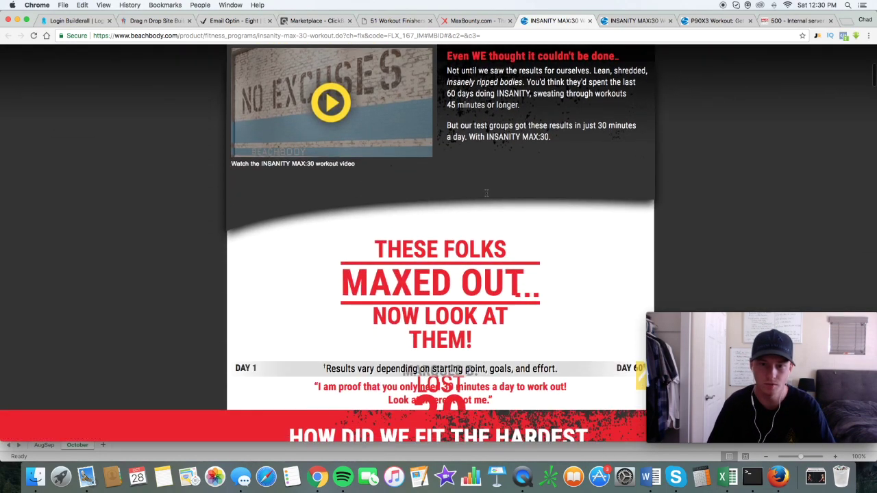
scroll(522, 213, "down", 1)
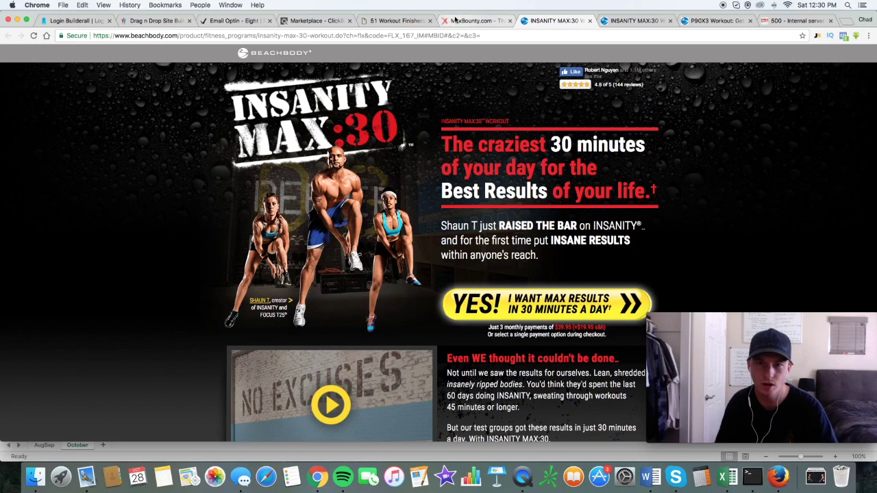
- Return to the MaxBounty campaign, highlight its completed-purchase commission, and compare the offer with the Workout Finishers page
left_click(402, 21)
left_click(451, 22)
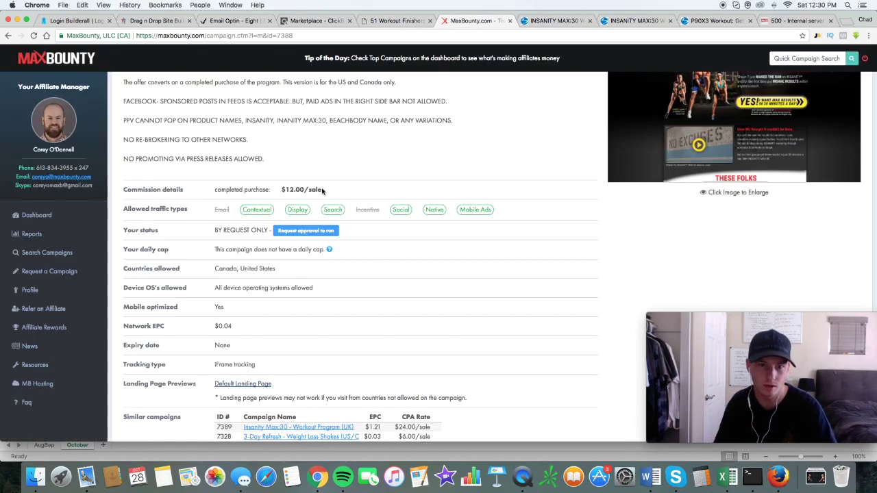
left_click_drag(322, 191, 257, 189)
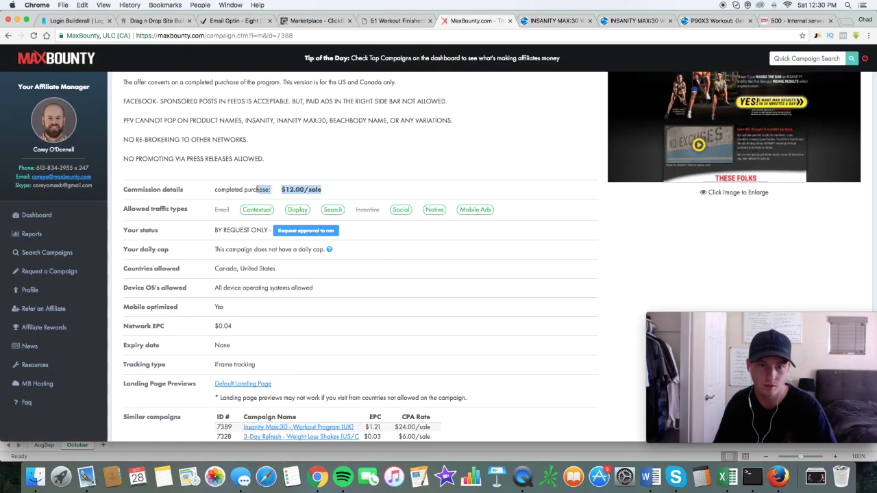
left_click(404, 21)
left_click(449, 22)
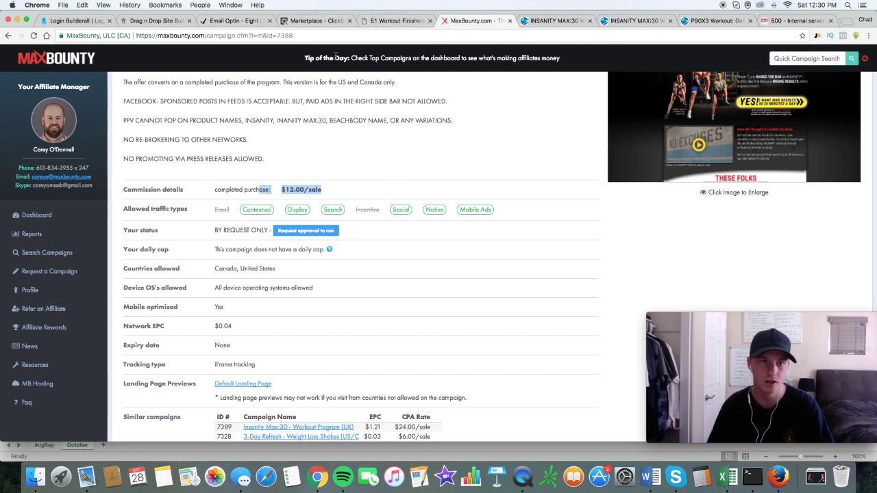
- Switch to Builderall, look over the existing sites, and start a new website to reach the template gallery
left_click(163, 23)
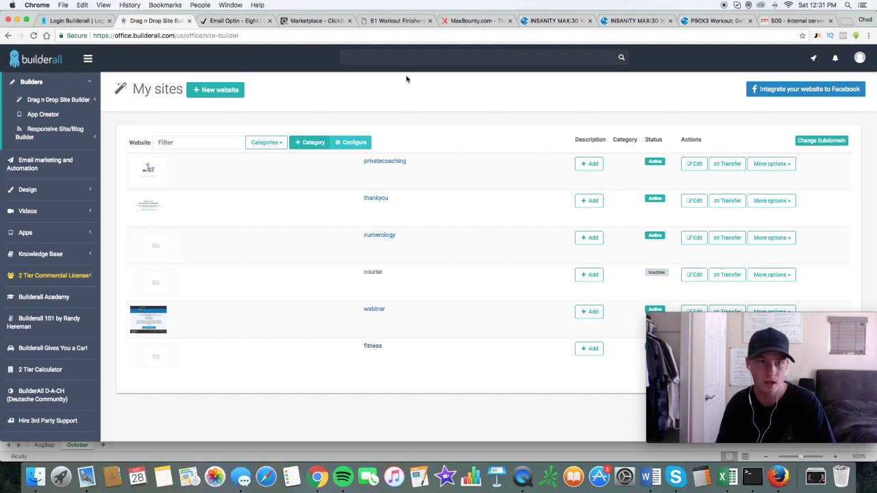
scroll(406, 79, "down", 3)
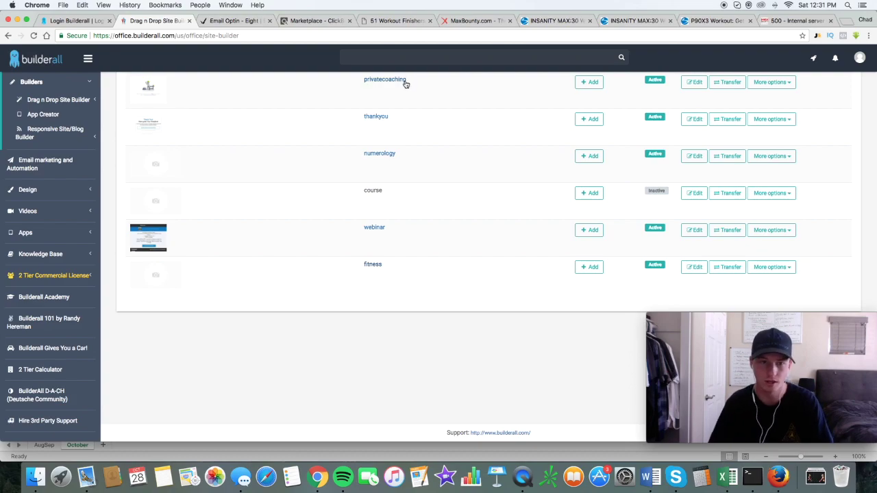
scroll(405, 81, "up", 3)
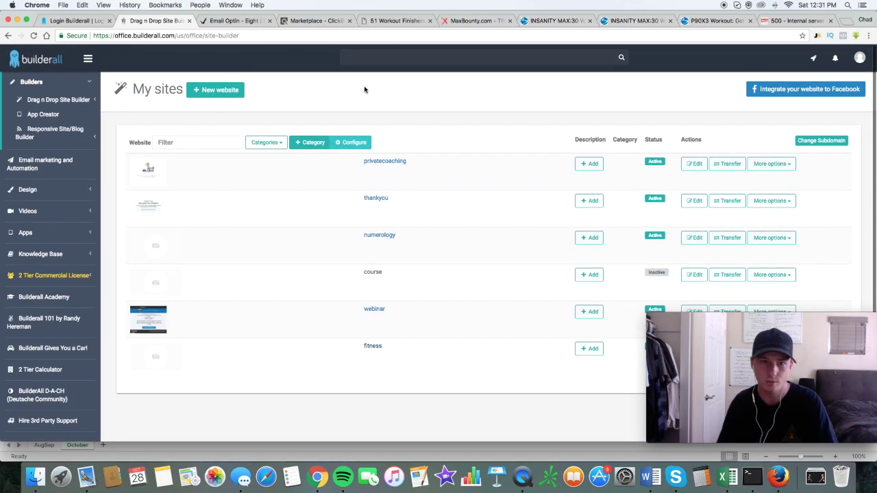
left_click(90, 82)
left_click(88, 83)
left_click(79, 101)
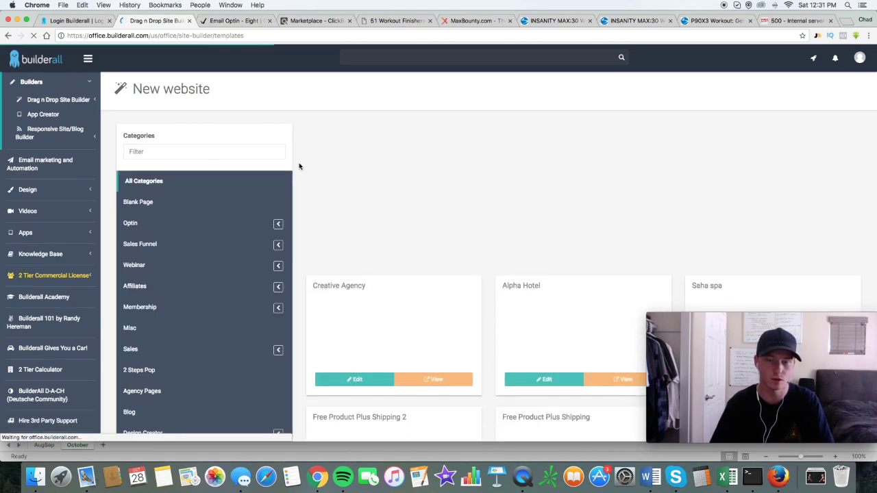
- Filter the new website templates to the Email Optin subcategory of Optin and browse the designs
scroll(299, 165, "down", 5)
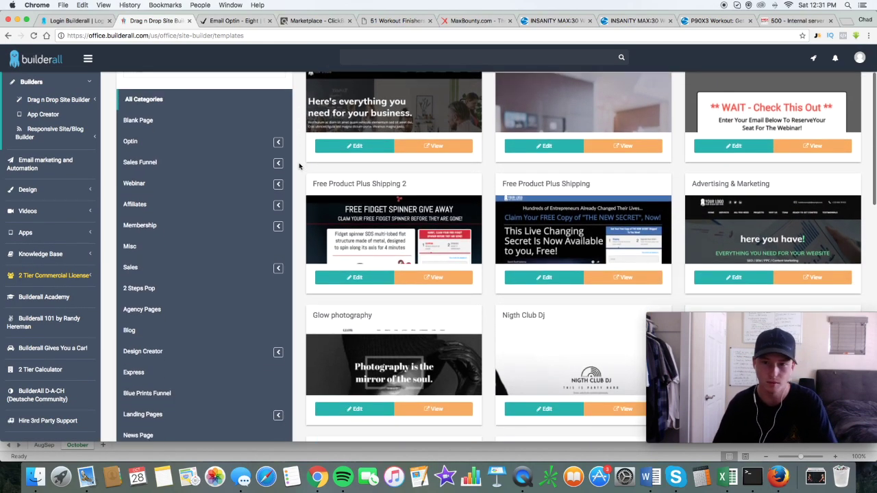
scroll(300, 166, "down", 1)
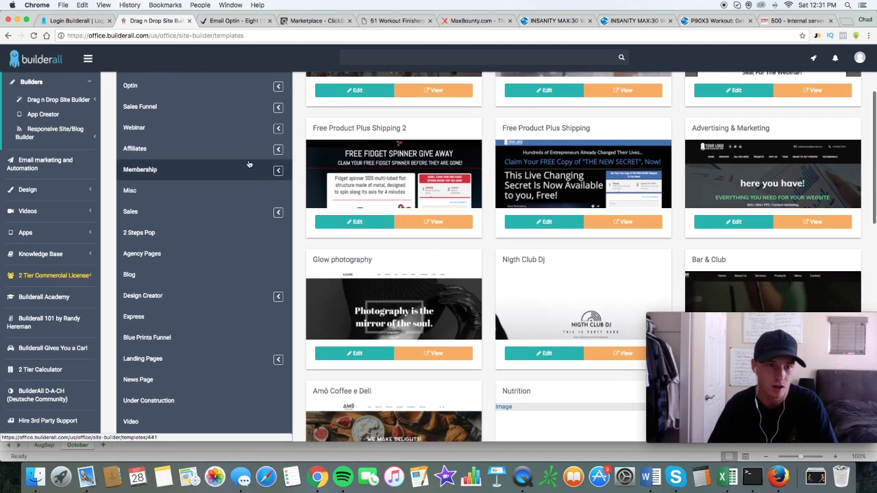
scroll(253, 168, "up", 5)
scroll(253, 166, "down", 4)
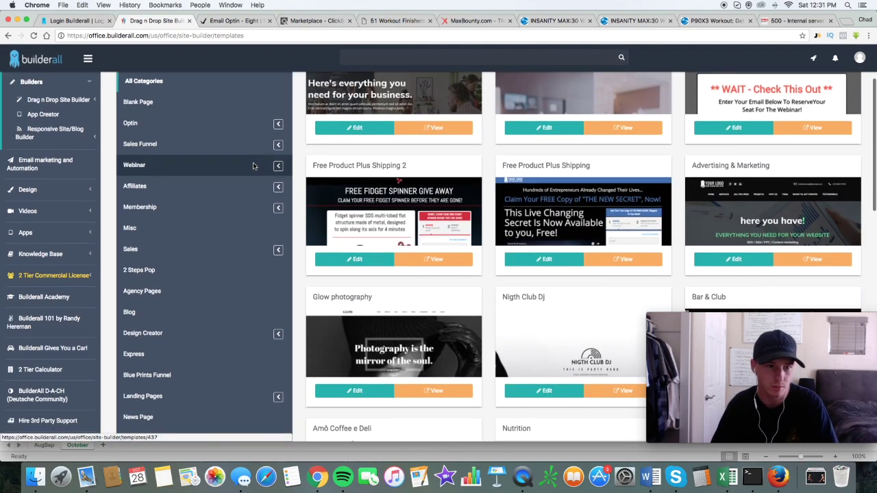
left_click(250, 119)
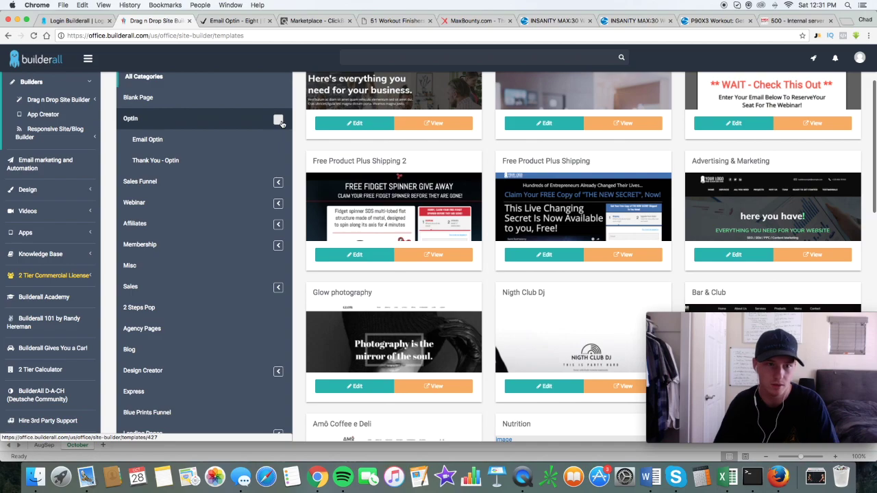
left_click(249, 142)
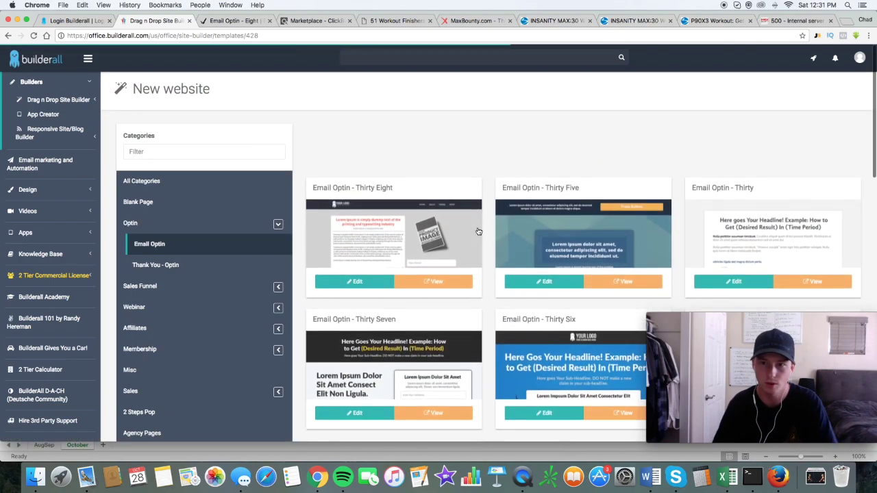
scroll(473, 240, "down", 20)
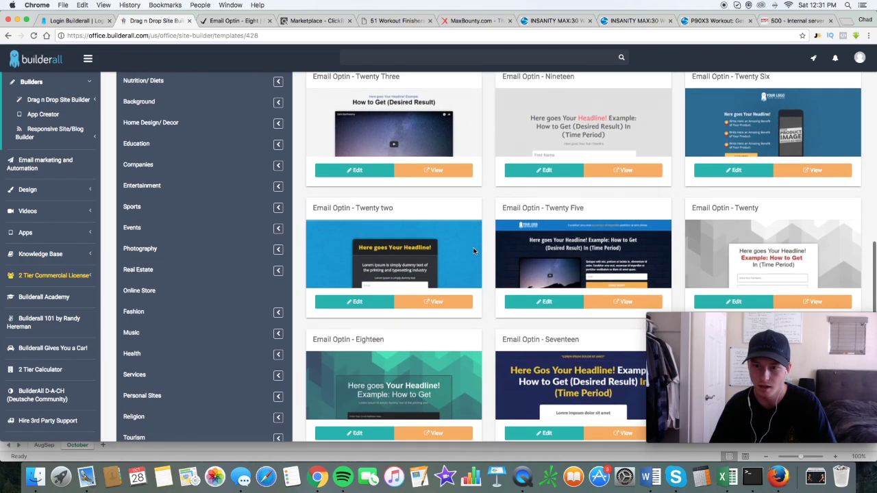
- Browse the remaining opt-in templates and open the Email Optin - Eight template for editing
scroll(480, 255, "down", 3)
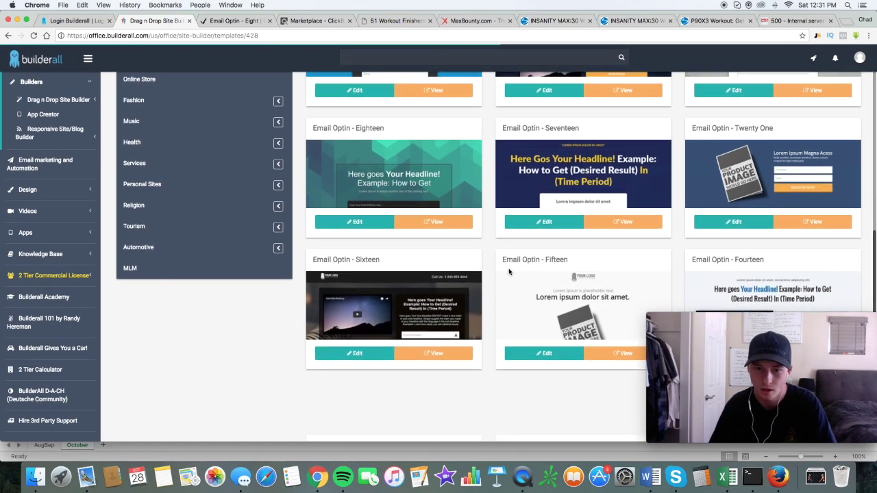
scroll(507, 269, "down", 6)
scroll(507, 269, "down", 9)
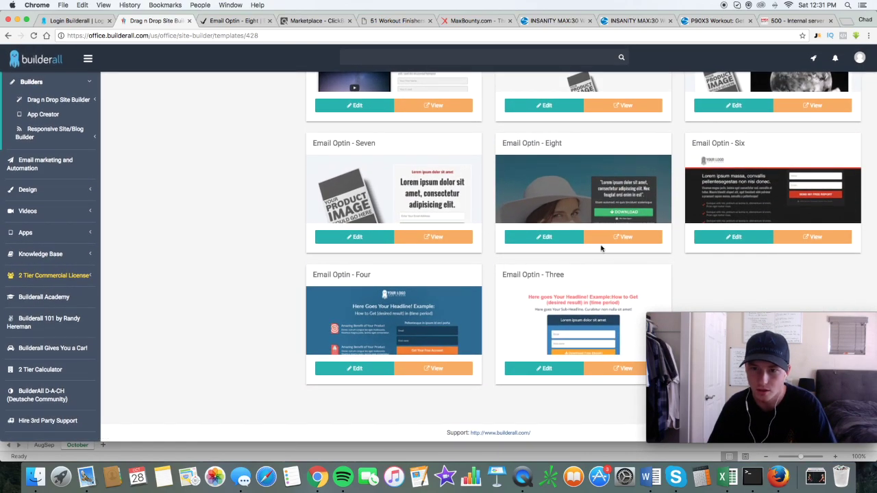
left_click(540, 238)
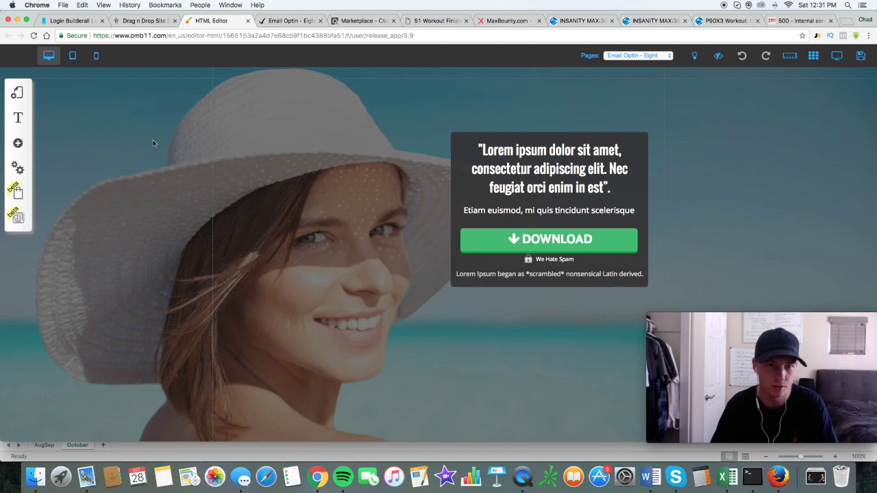
left_click(18, 144)
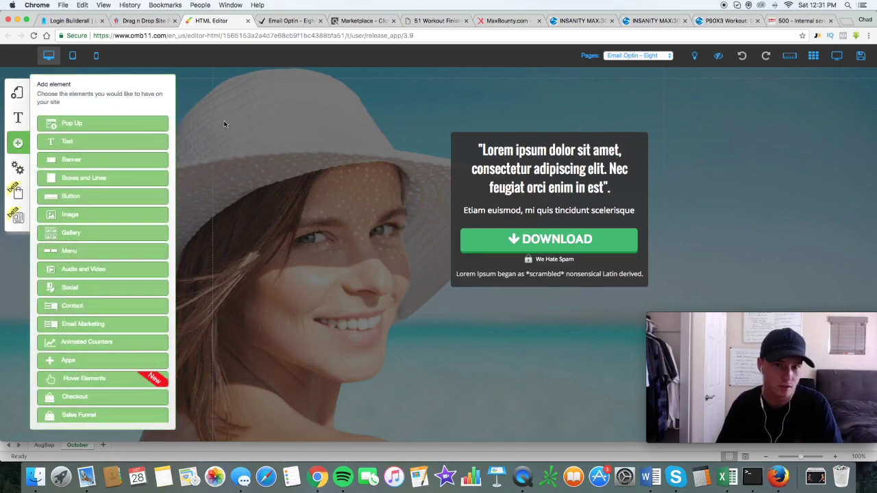
left_click(286, 150)
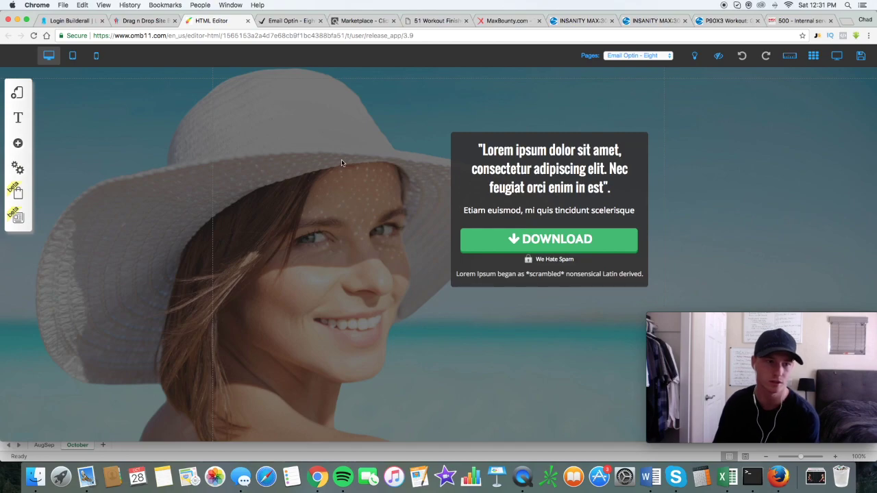
left_click(18, 144)
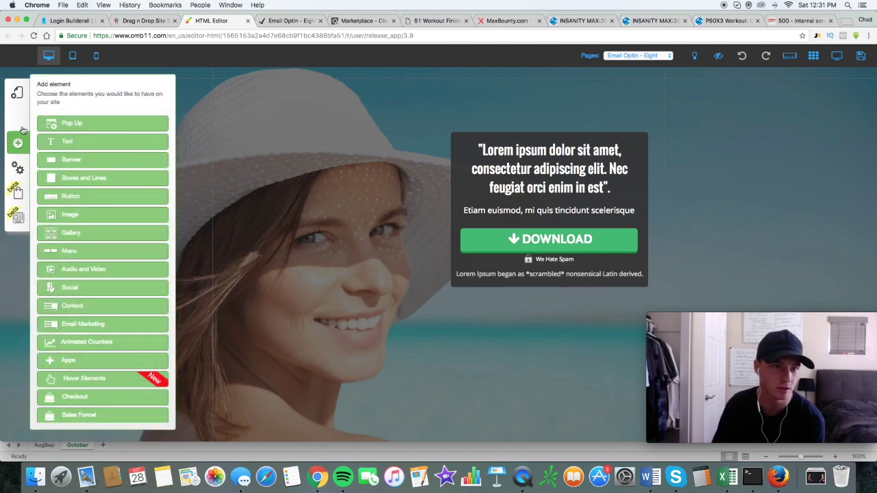
- Replace the Email Optin - Eight layout's background image with the uploaded gym photo of two women facing each other
left_click(22, 99)
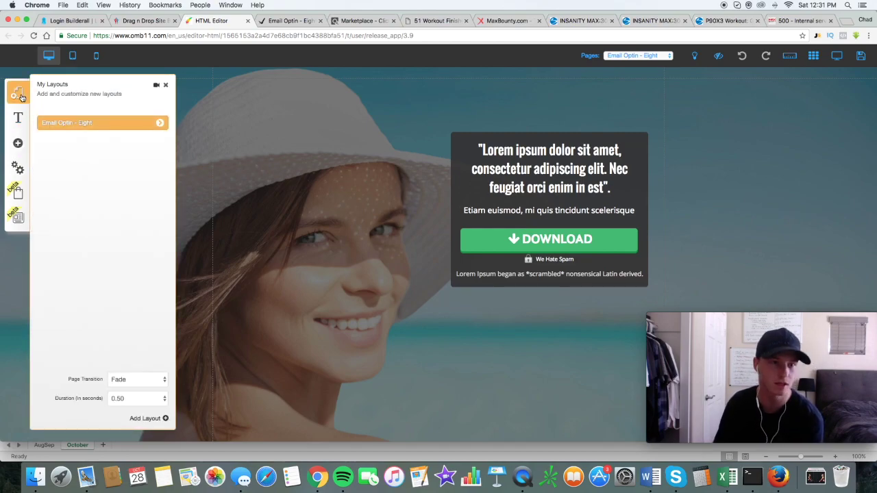
left_click(162, 125)
left_click(138, 125)
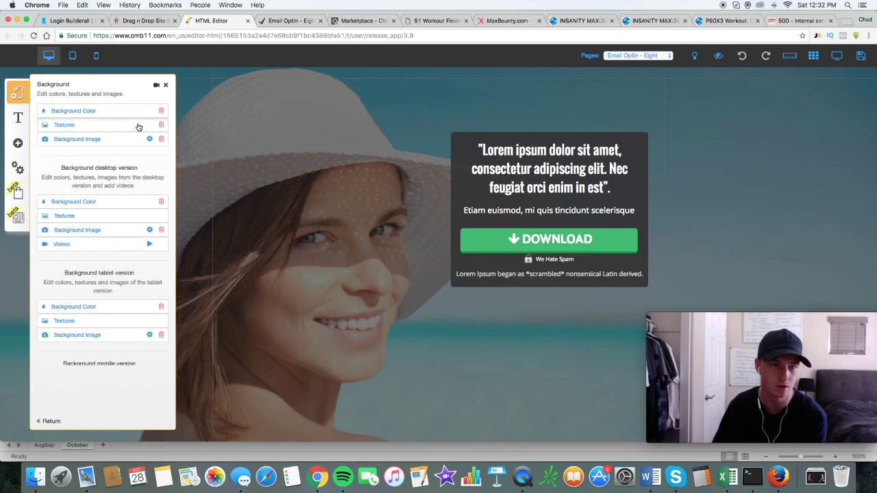
left_click(123, 146)
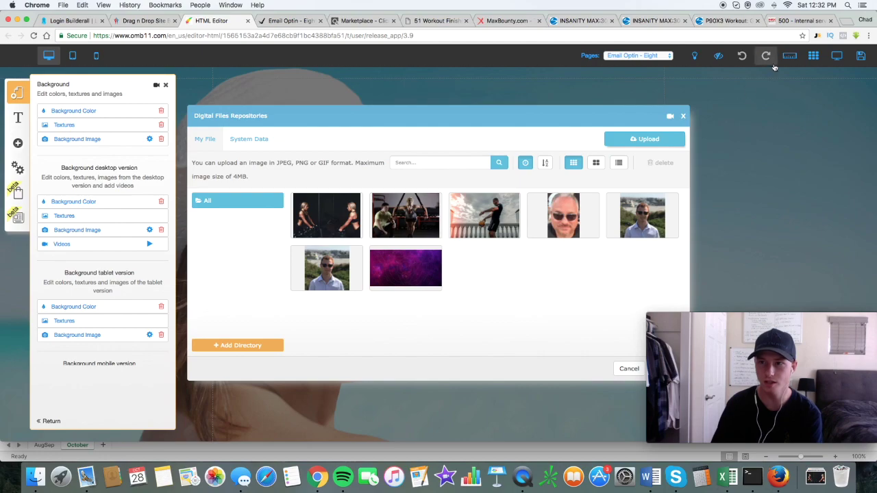
mouse_move(469, 212)
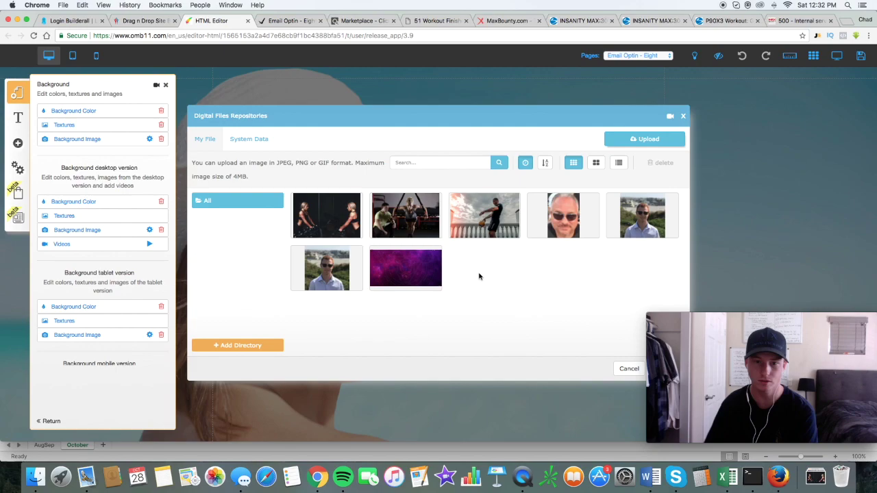
mouse_move(337, 220)
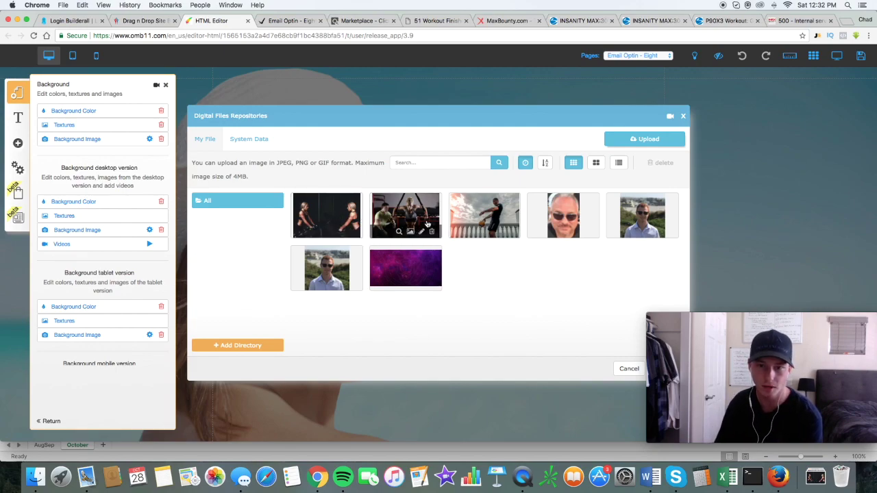
mouse_move(399, 220)
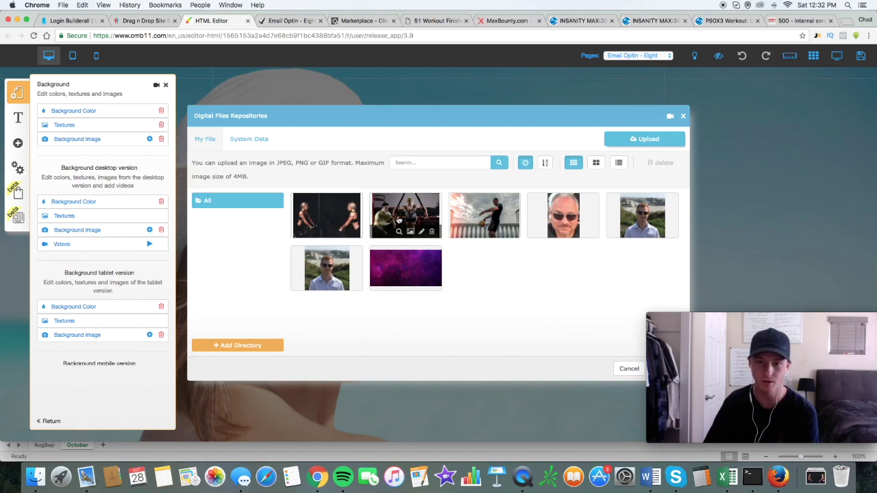
left_click(338, 218)
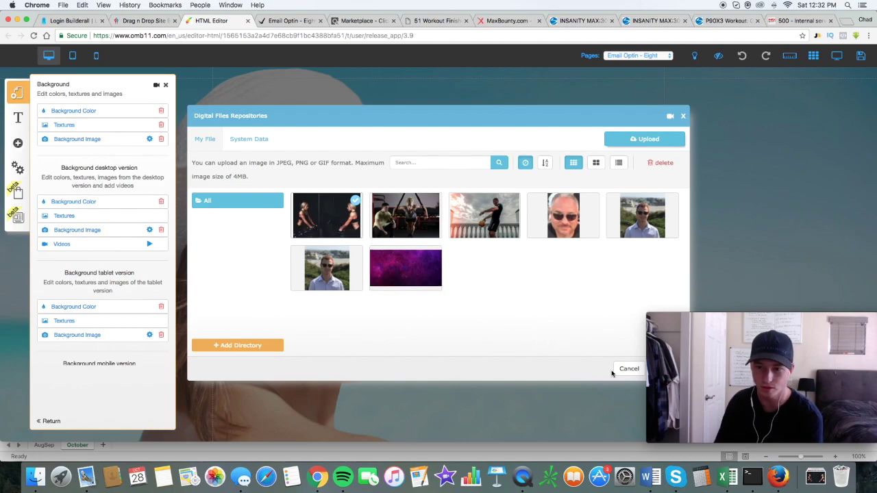
left_click_drag(685, 322, 751, 322)
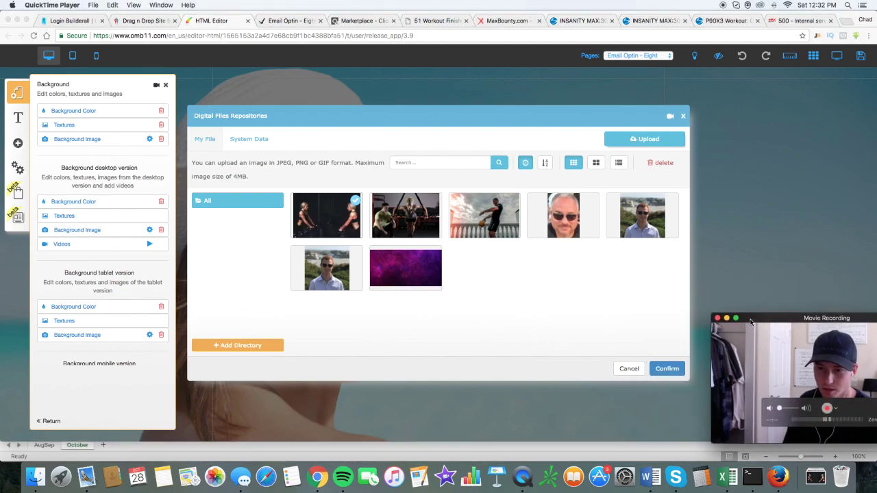
left_click(668, 369)
left_click(668, 368)
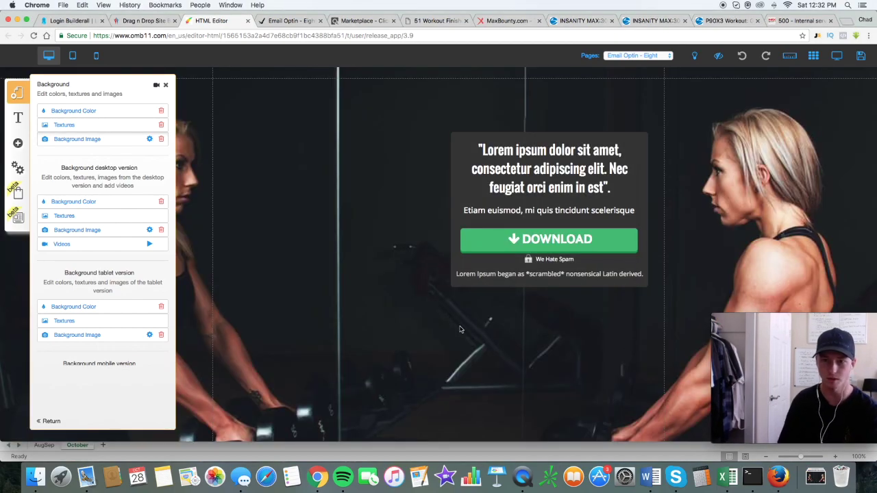
left_click(164, 85)
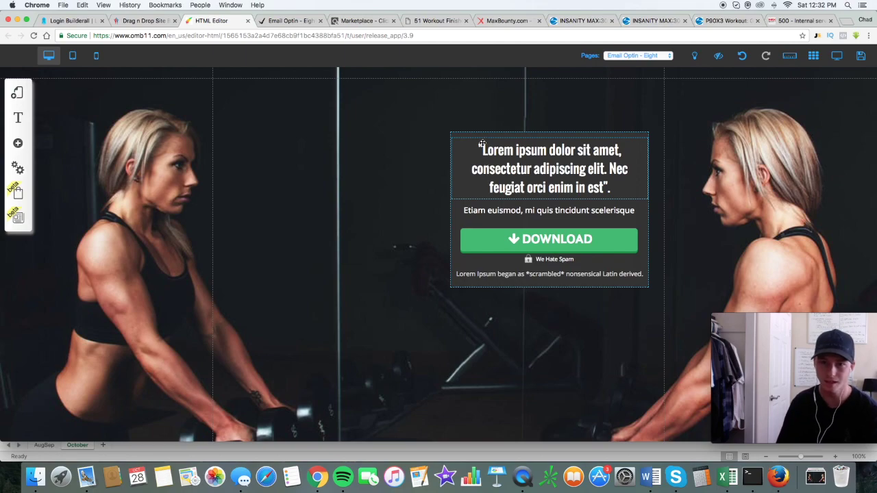
- Move the opt-in box to the upper middle of the page between the two women and widen it on both sides
left_click_drag(483, 144, 333, 80)
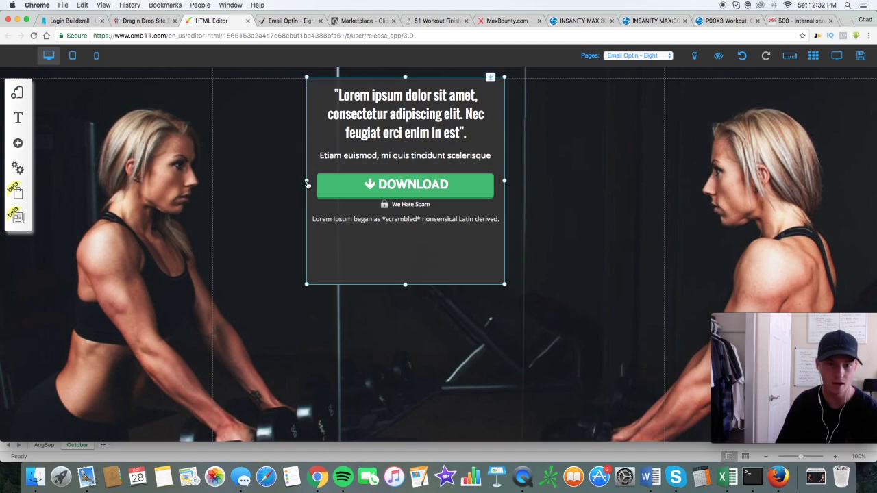
left_click_drag(307, 184, 277, 184)
left_click_drag(503, 184, 545, 184)
- Re-center the headline, subheading, download button, spam note with lock icon, and footer text inside the widened opt-in box
left_click(410, 133)
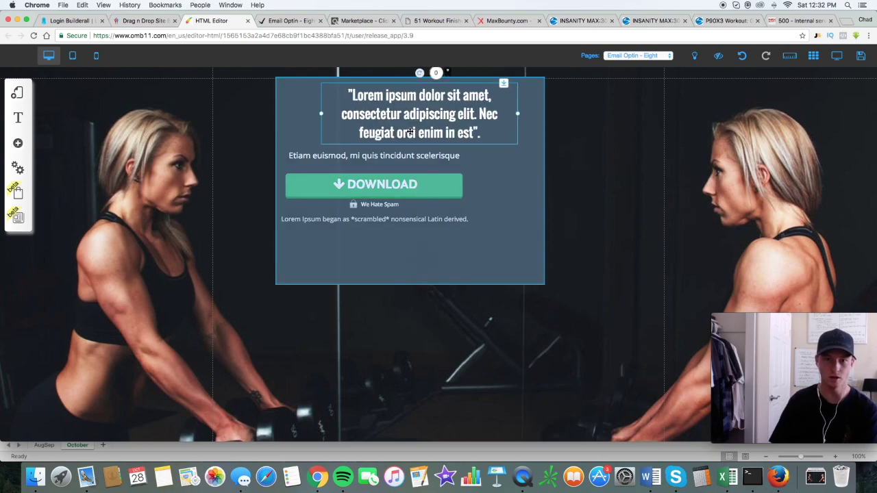
left_click(451, 158)
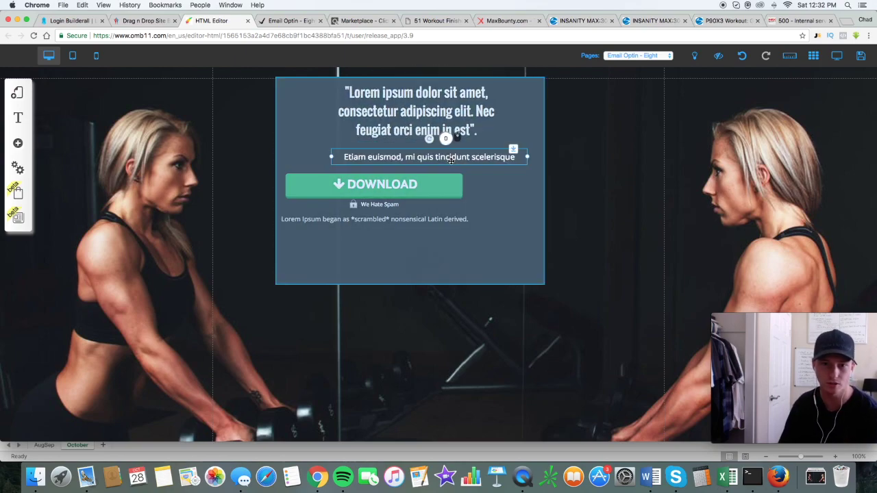
left_click(421, 187)
left_click_drag(386, 204, 405, 197)
left_click(432, 232)
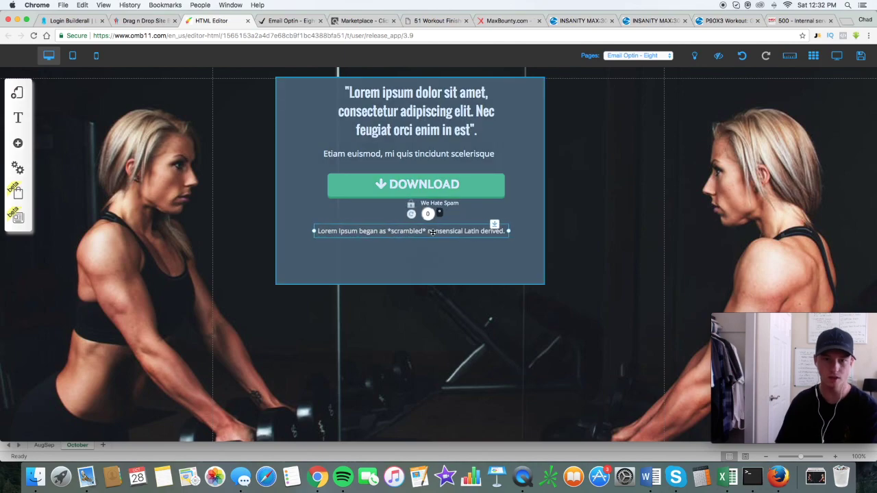
left_click(431, 206)
mouse_move(430, 206)
left_mouse_down()
mouse_move(445, 189)
mouse_move(433, 202)
left_mouse_up()
left_click(412, 116)
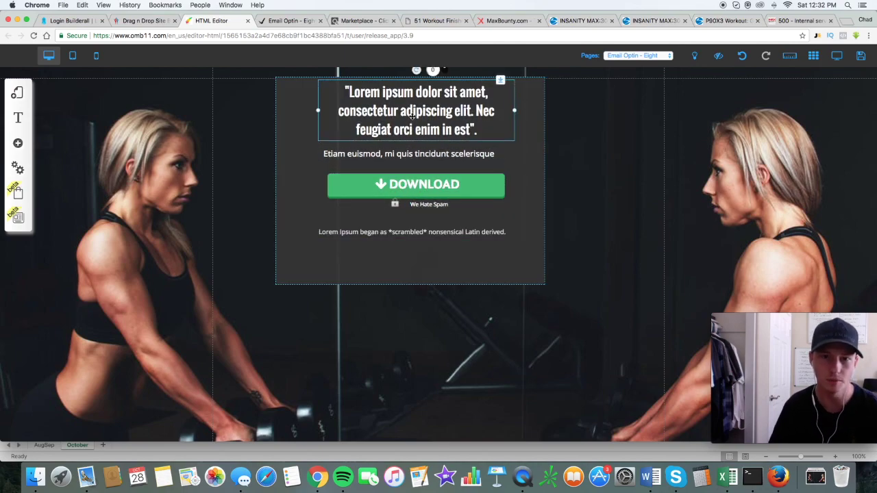
left_click(412, 116)
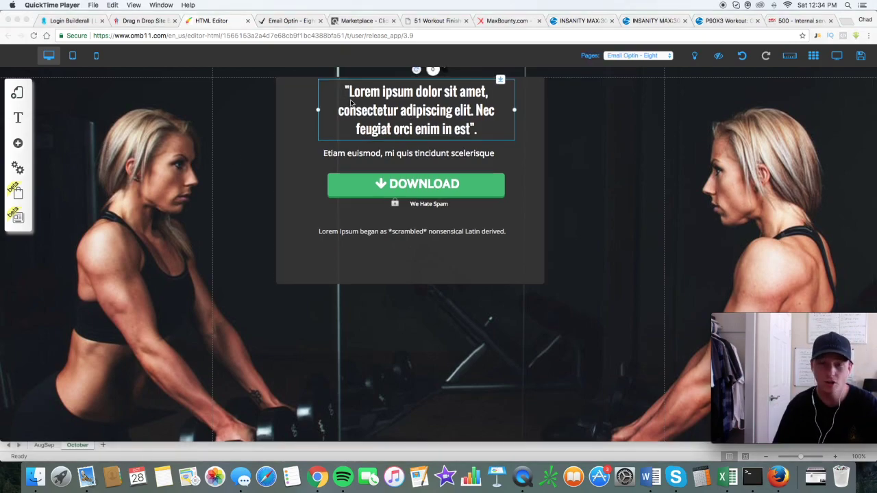
- Open bigbigads.com in a new browser tab and log in to reach its ad search
left_click(847, 21)
type("bigbigads.com")
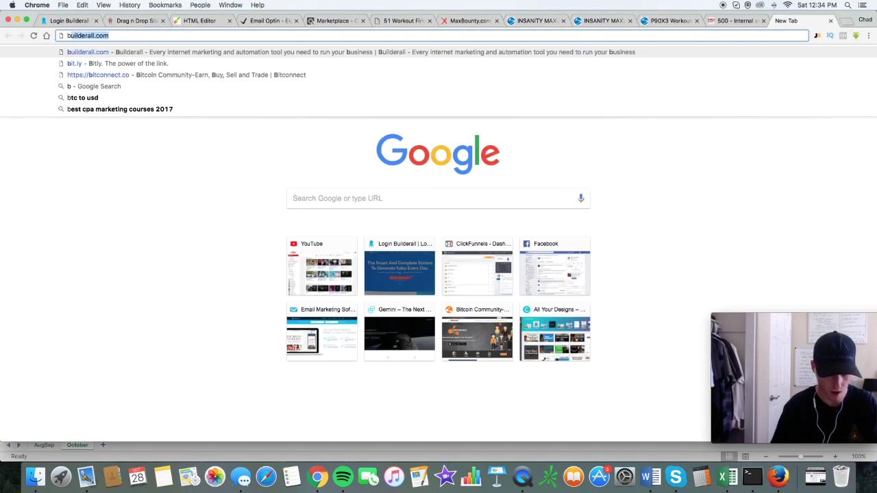
key("Return")
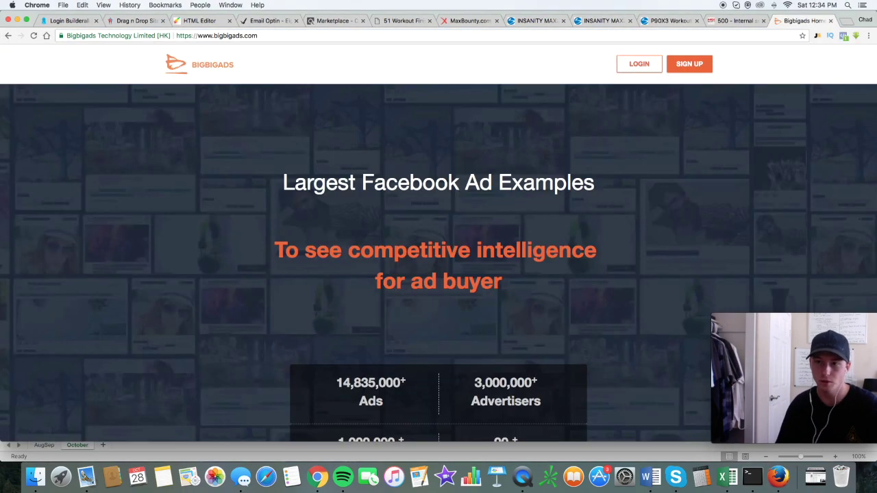
left_click(641, 63)
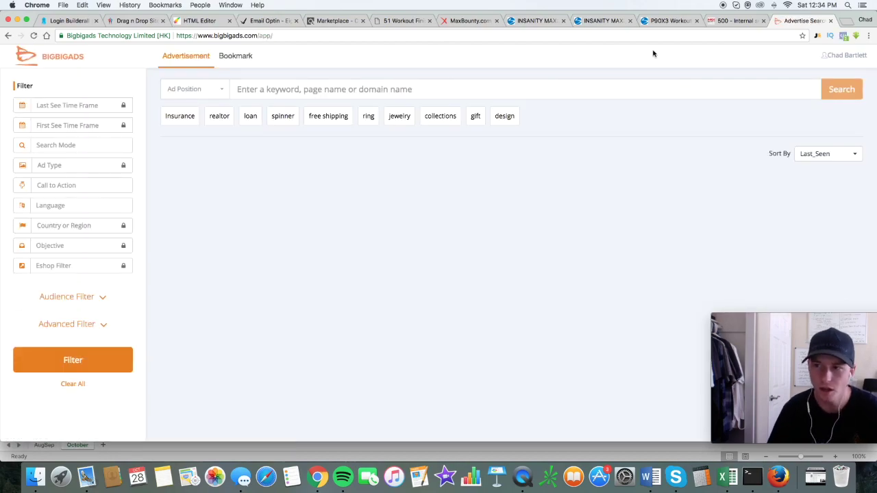
- Search the Facebook ads for "male fitness models" and sort the results by Shares
left_click(516, 92)
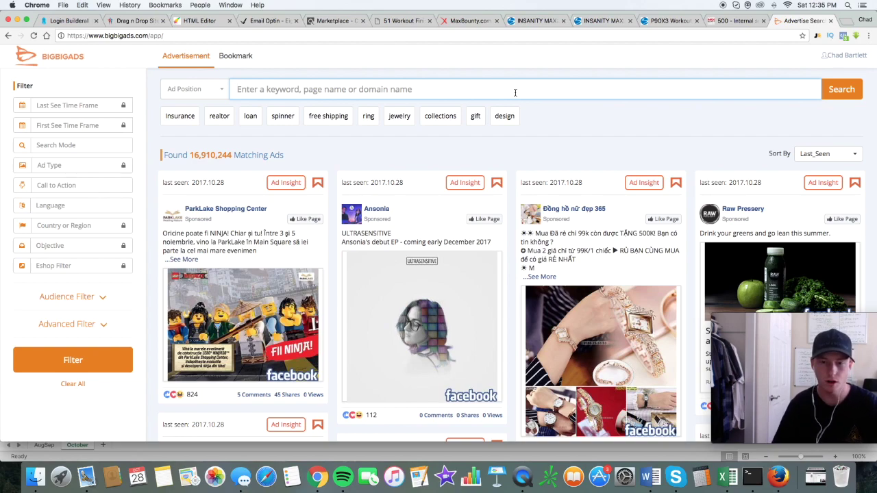
type("male fitness m")
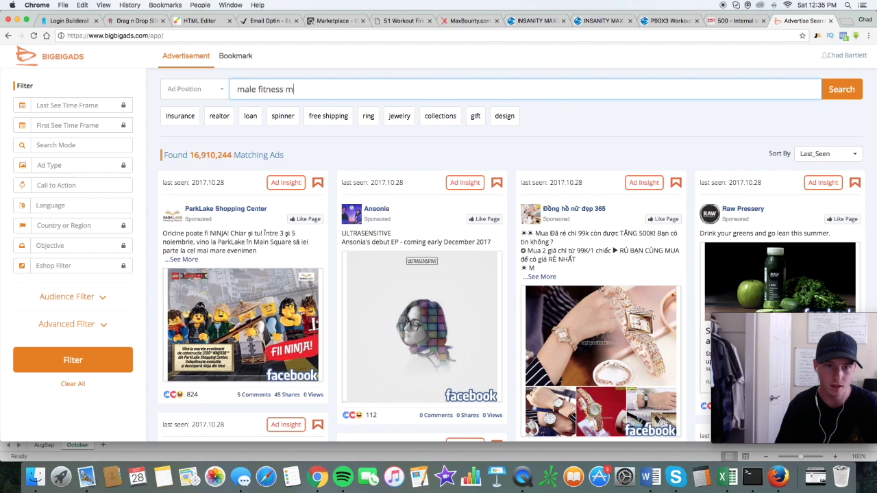
type("odels")
key("Return")
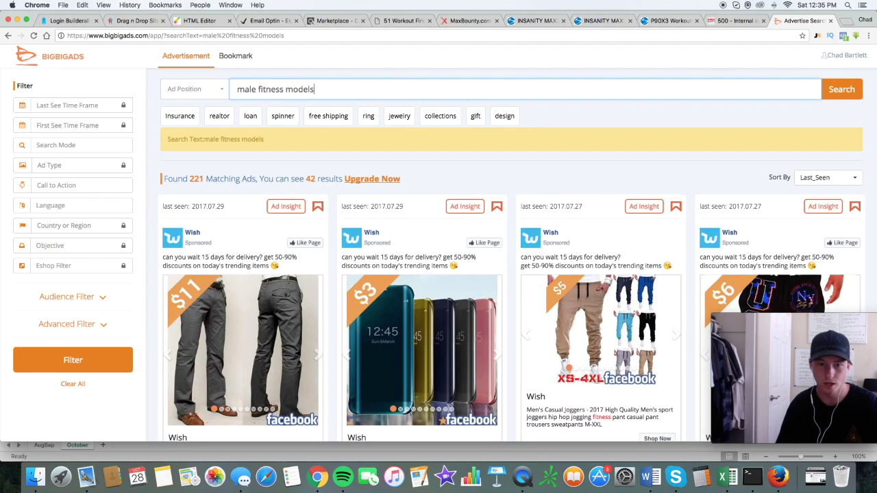
scroll(547, 205, "down", 5)
scroll(514, 150, "up", 6)
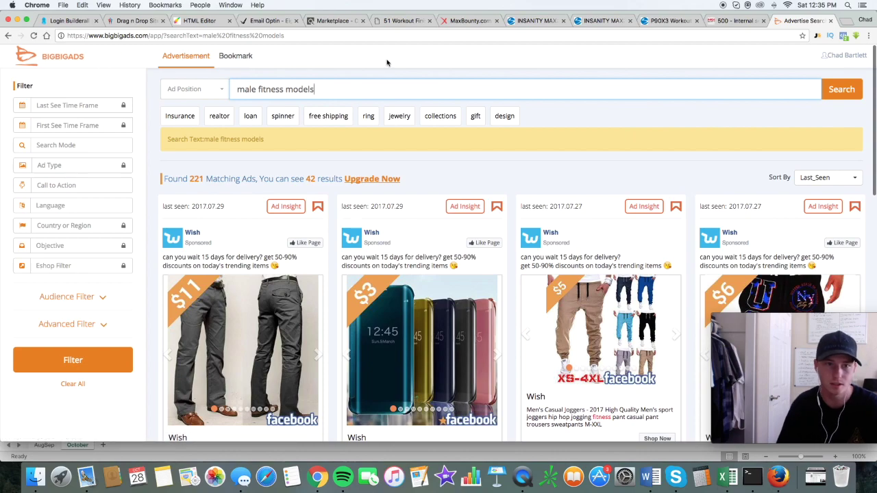
left_click(826, 178)
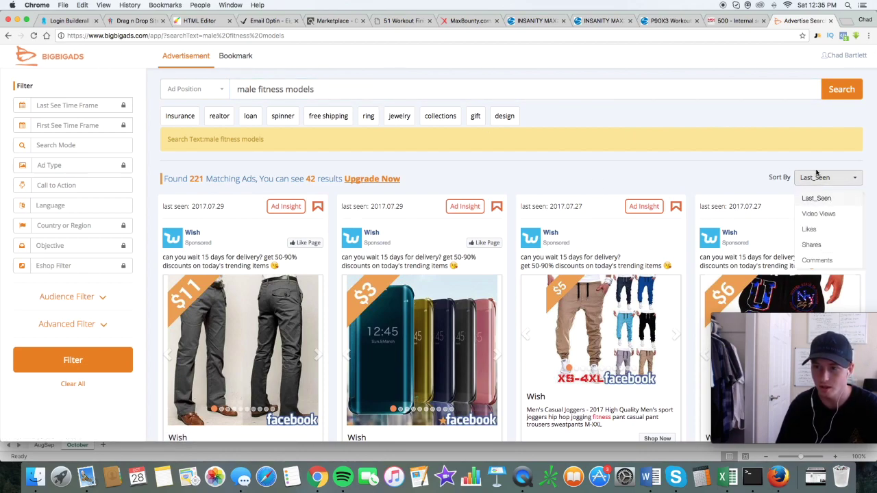
left_click(833, 245)
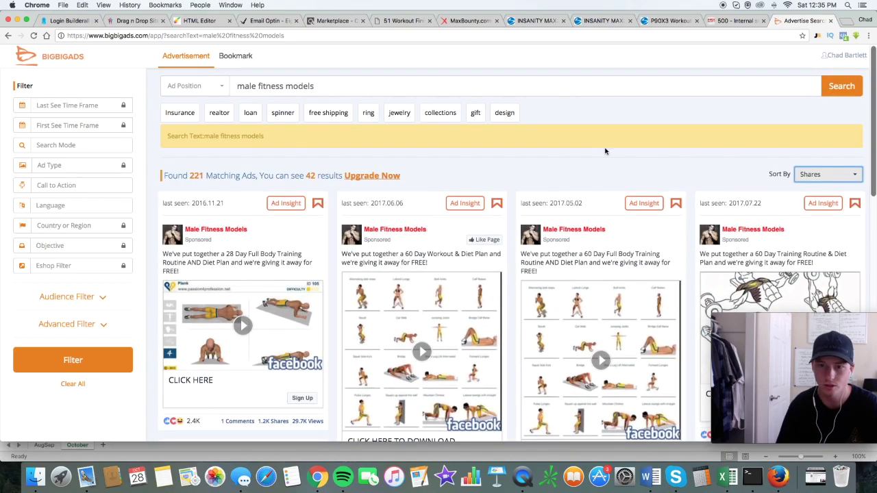
- Look through the most-shared Male Fitness Models ads and open the analysis of the 60 Day Workout & Diet Plan ad
scroll(390, 181, "down", 3)
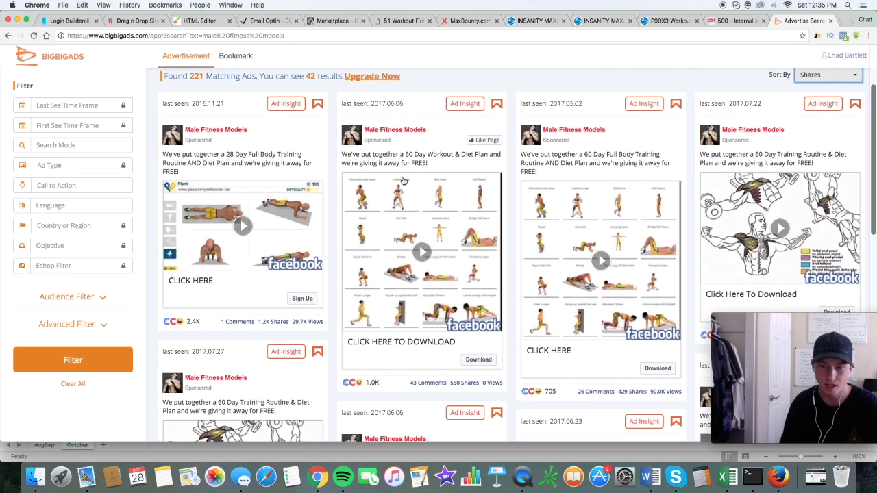
scroll(372, 201, "down", 1)
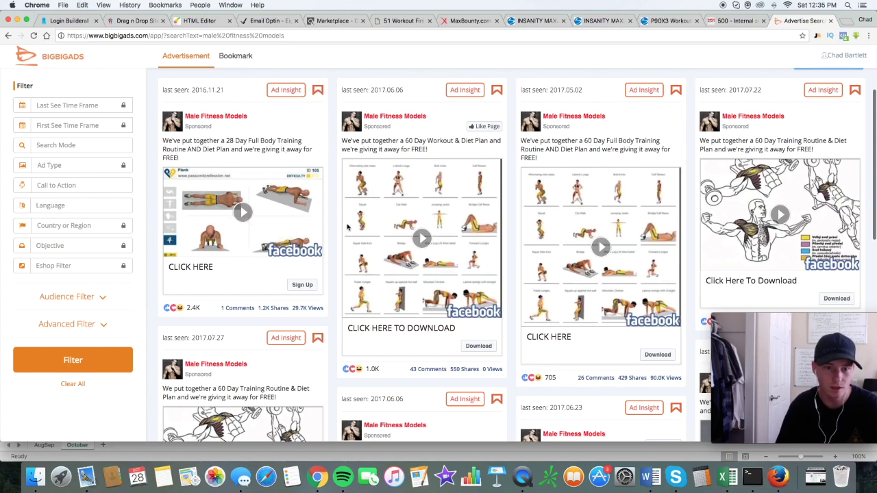
scroll(548, 219, "down", 1)
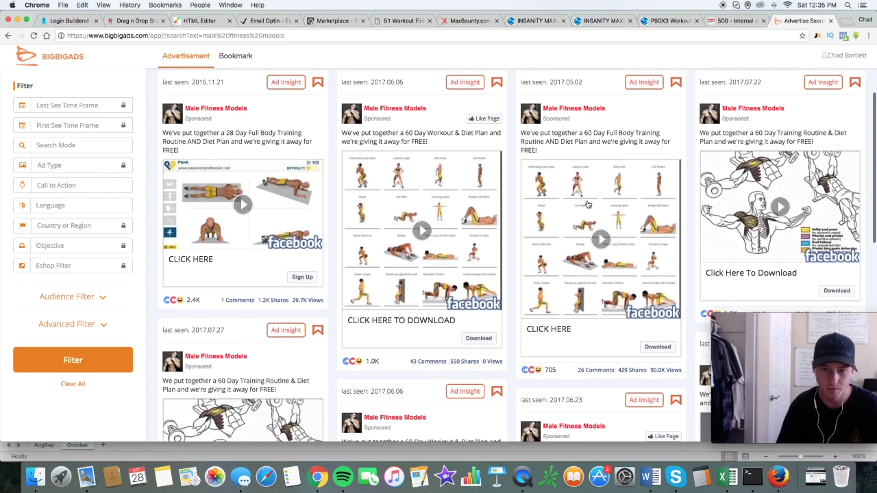
left_click(454, 186)
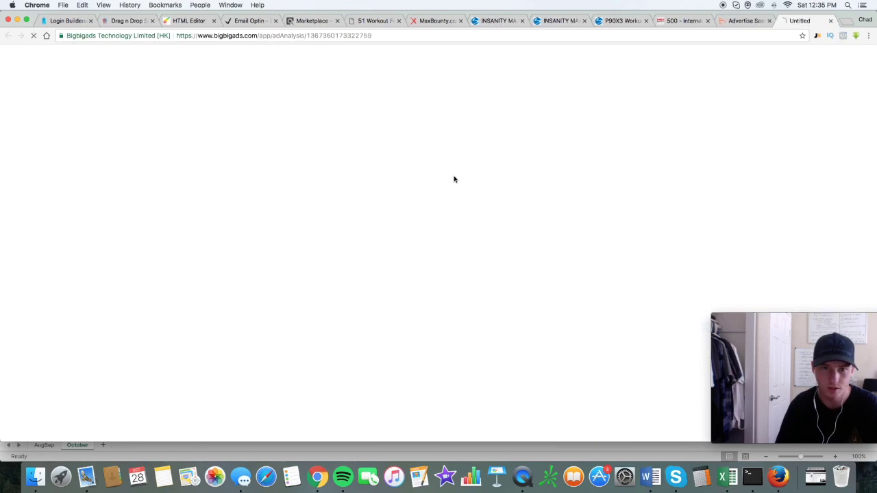
- Review the 60 Day Workout ad, then open the 28 Day Full Body Training Routine ad's analysis and copy its ad text
scroll(206, 249, "down", 1)
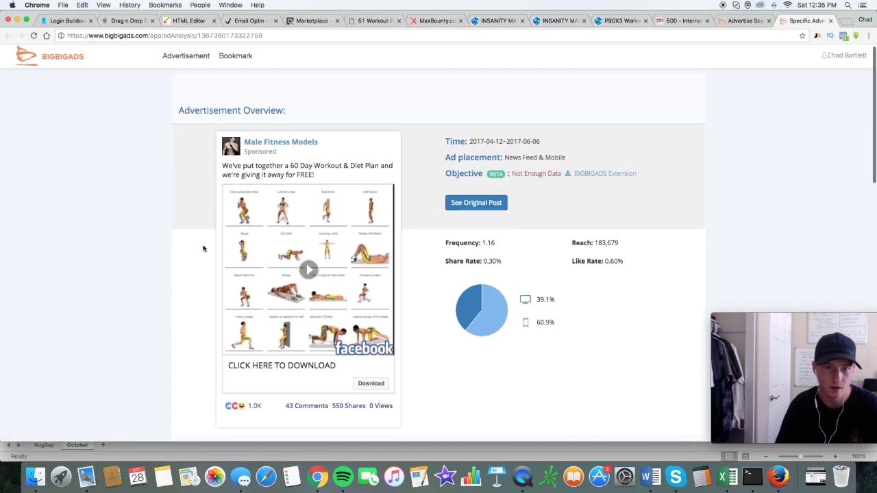
left_click_drag(223, 164, 293, 174)
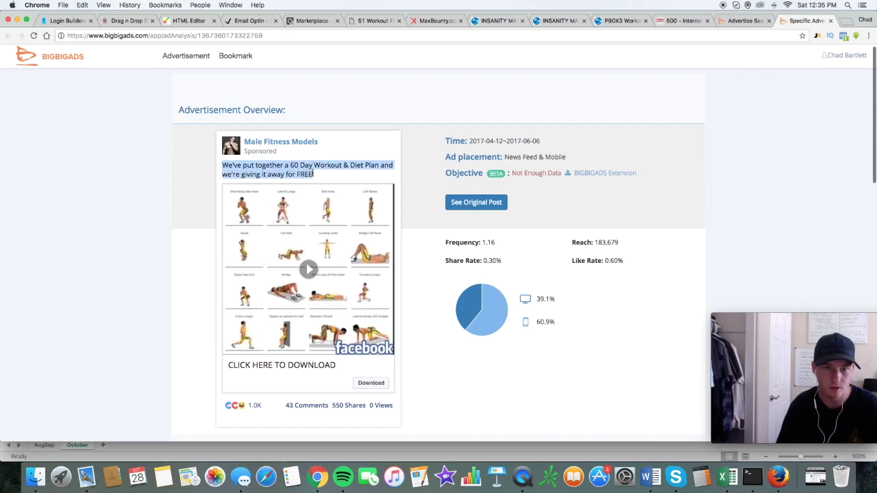
left_click(742, 21)
left_click(258, 140)
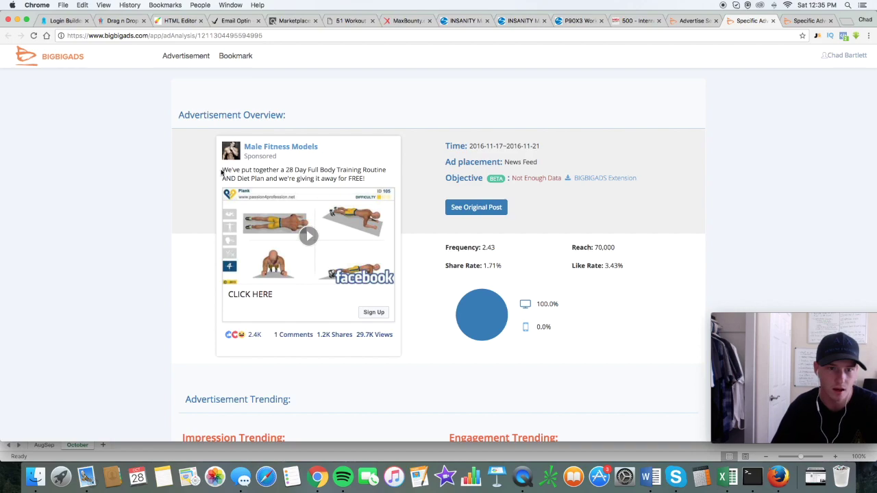
left_click_drag(222, 170, 364, 177)
key("super+c")
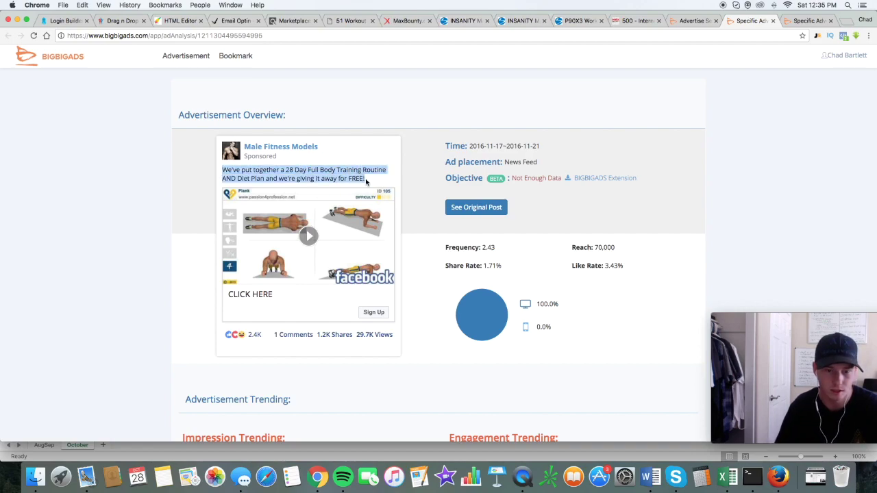
- Replace the placeholder headline in the opt-in box with the copied 28 Day Full Body Training Routine ad text
left_click(175, 20)
triple_click(356, 96)
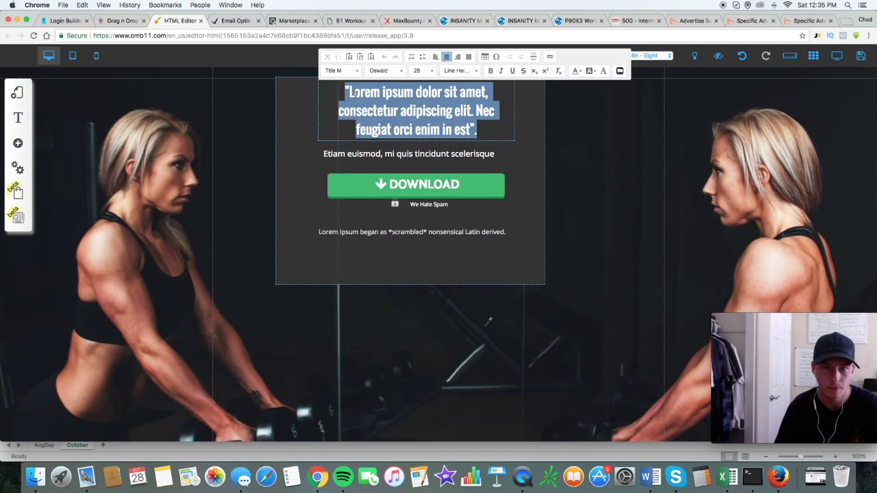
key("super+v")
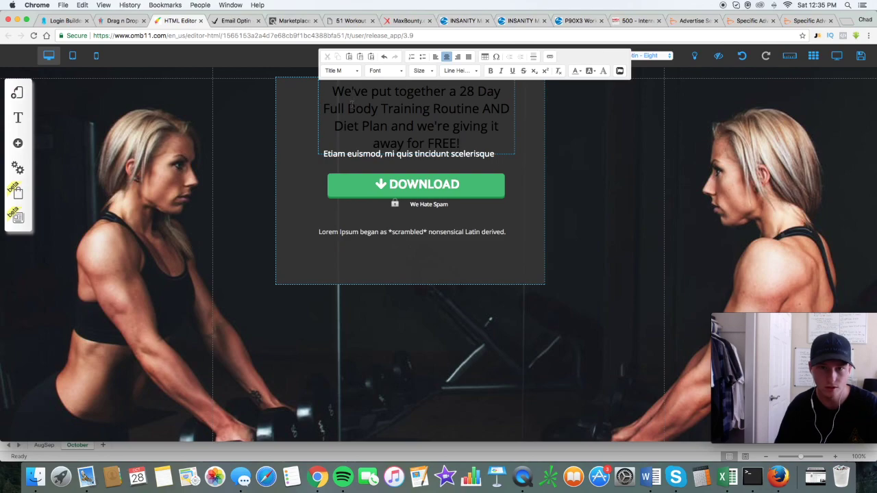
- Format the pasted headline in white with the bold Amble font
left_click_drag(334, 90, 461, 145)
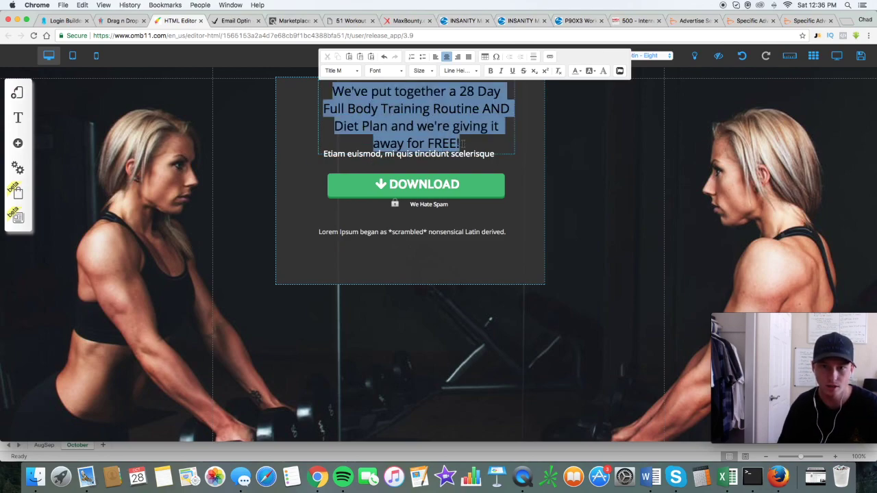
left_click(579, 70)
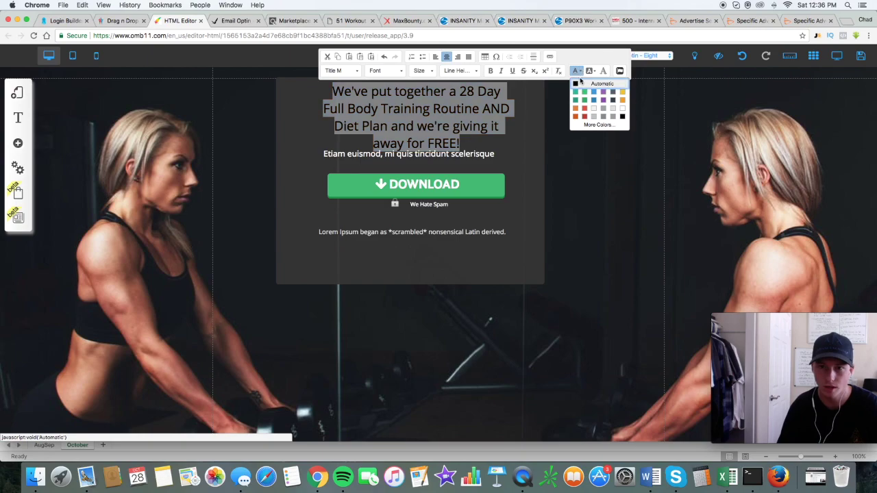
left_click(623, 110)
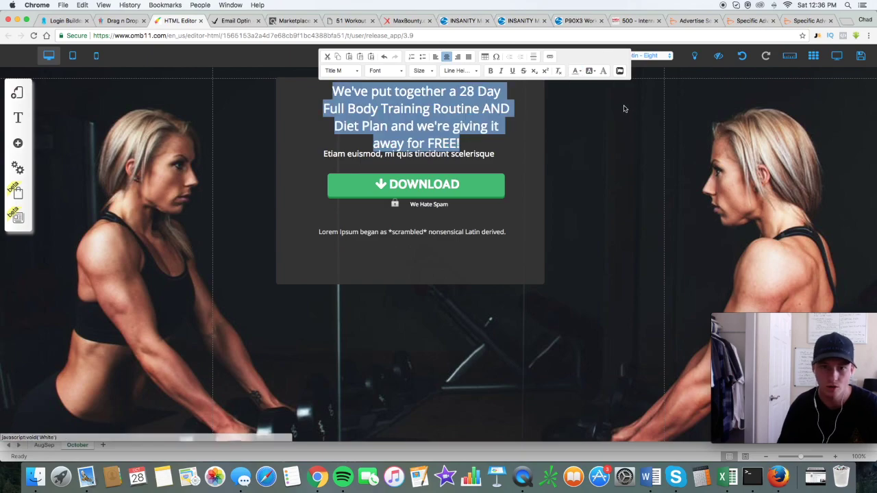
left_click(401, 71)
left_click(384, 103)
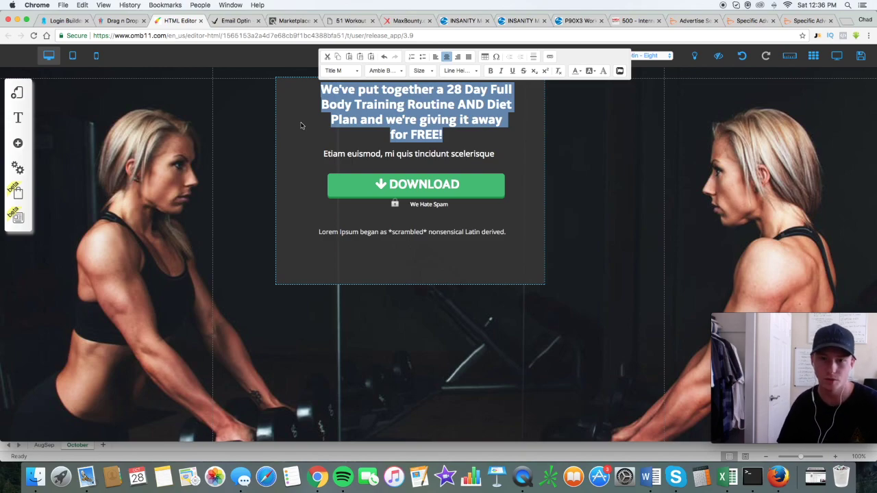
left_click(317, 140)
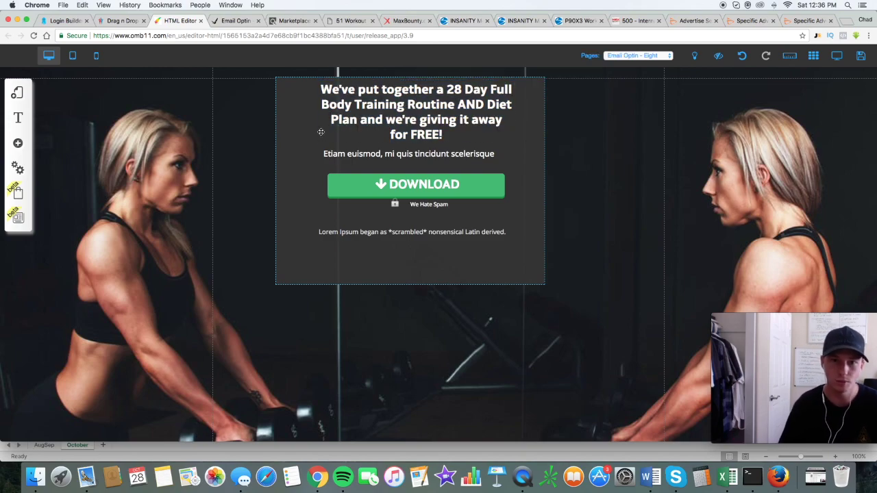
- Nudge the headline slightly down in the opt-in box and set its font size to 35
left_click_drag(426, 117, 420, 122)
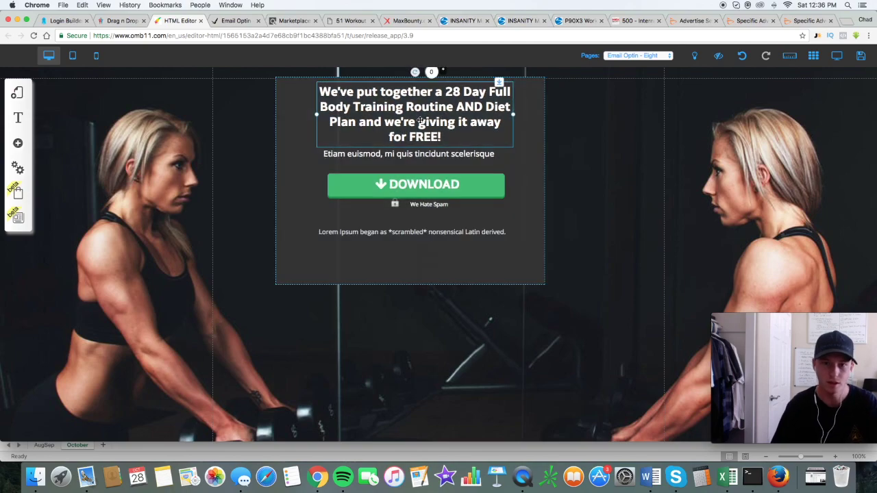
left_click(325, 93)
left_click_drag(322, 92, 445, 140)
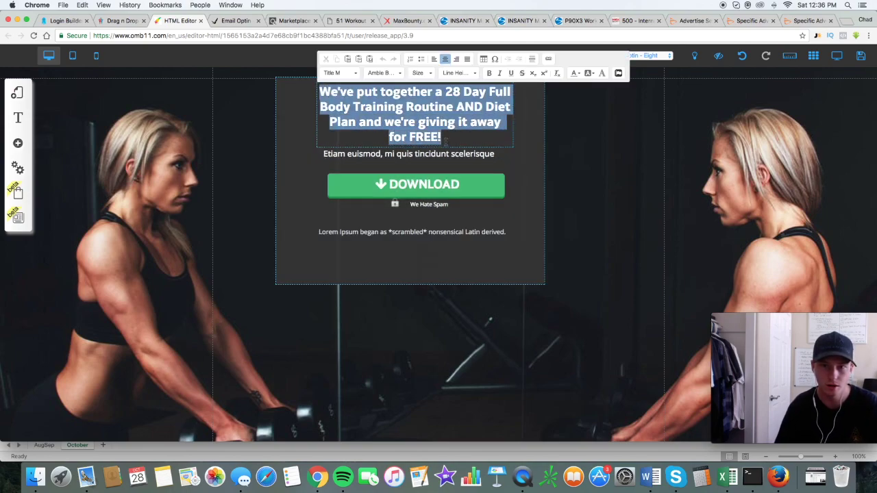
left_click(419, 73)
scroll(429, 137, "down", 2)
scroll(430, 149, "down", 8)
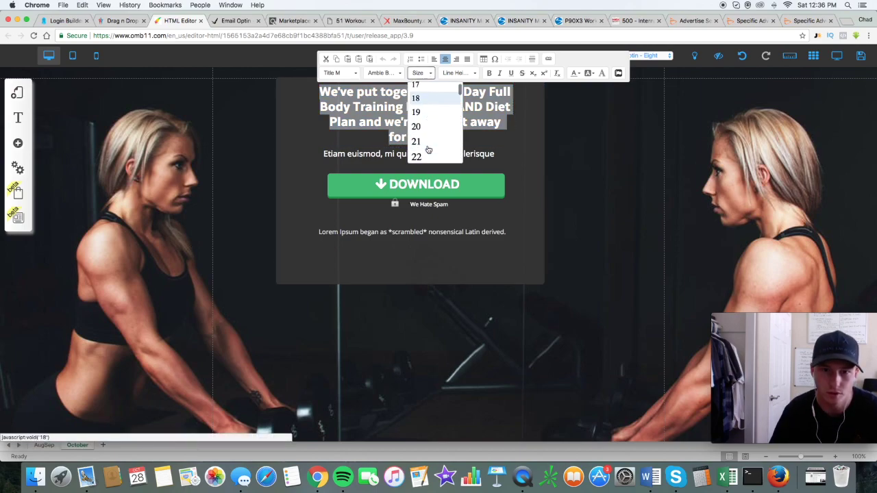
scroll(427, 151, "down", 1)
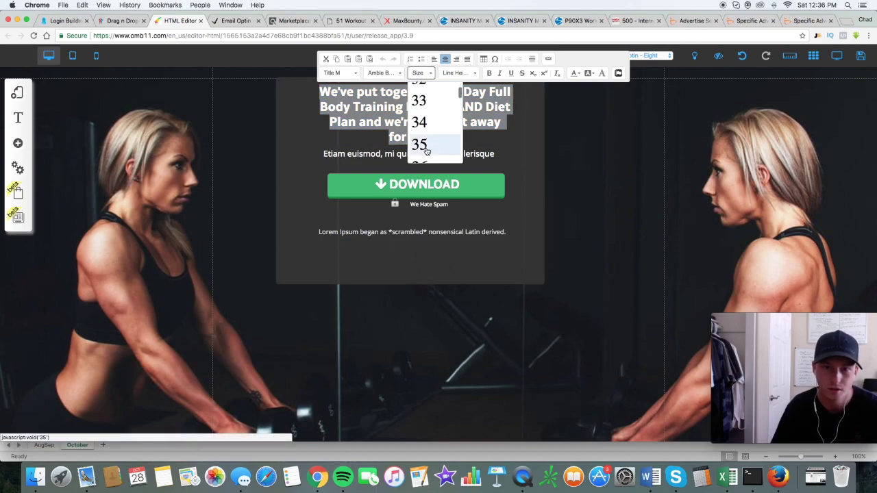
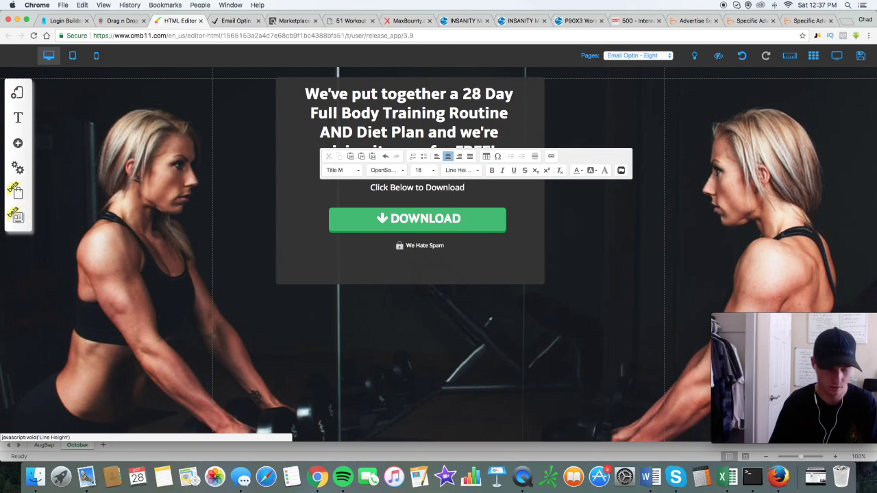
- Finish the subheading as "Click Below to Download!", place it just above the download button, and re-center the headline
left_click(328, 200)
left_click_drag(384, 190, 383, 199)
left_click(400, 144)
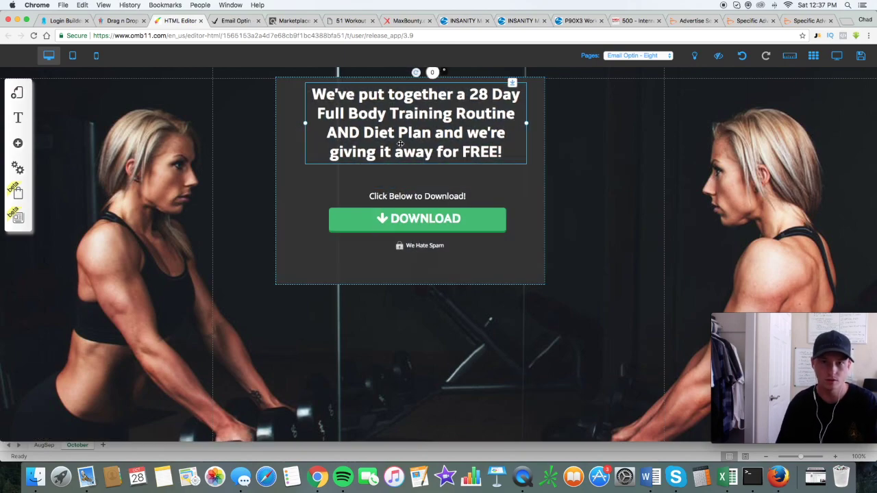
- Capitalize the words "Put" and "Together" in the headline
double_click(367, 95)
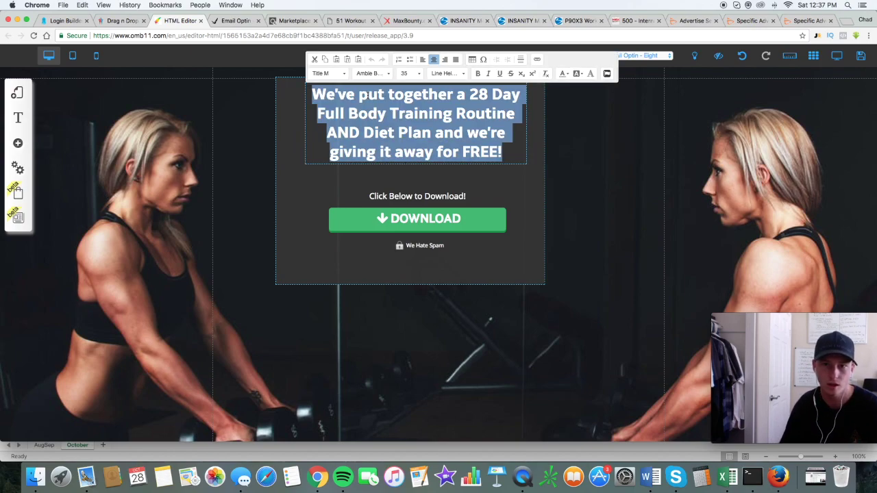
left_click(368, 95)
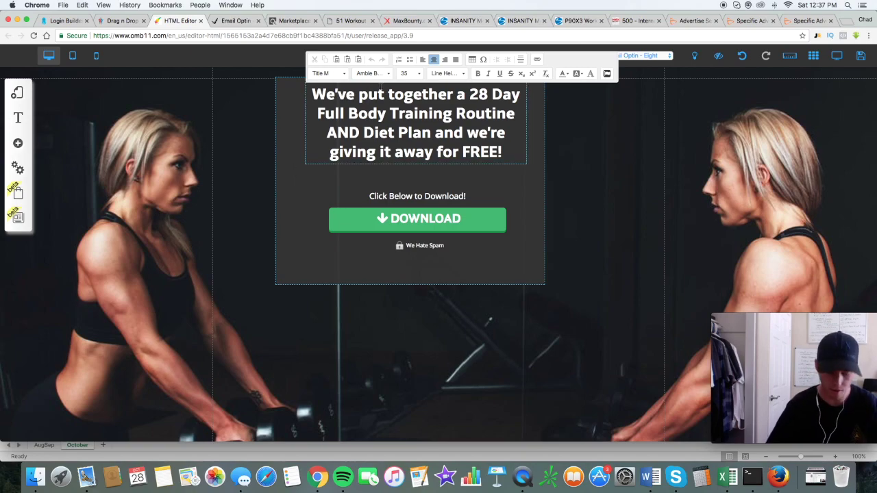
key("BackSpace")
type("P")
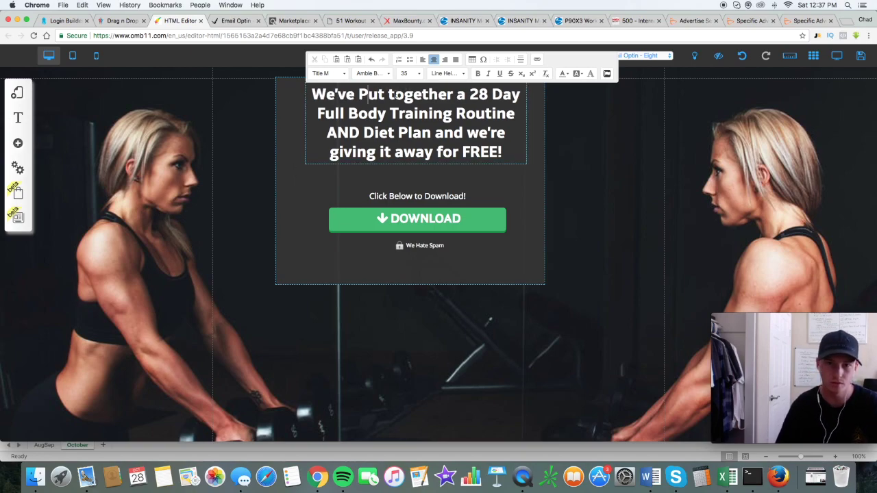
key("BackSpace")
type("T")
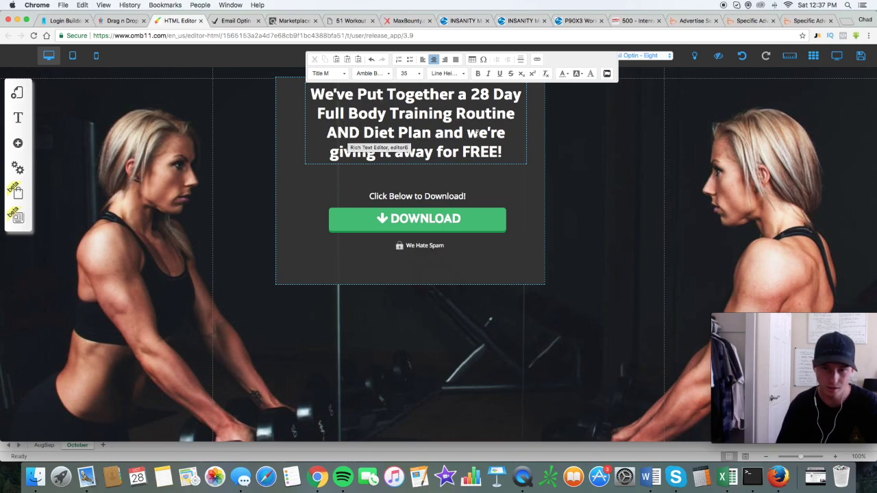
- Capitalize "We're", "Giving" and "Away" in the headline, and move it down slightly within the opt-in box
left_click(477, 132)
key("BackSpace")
type("W")
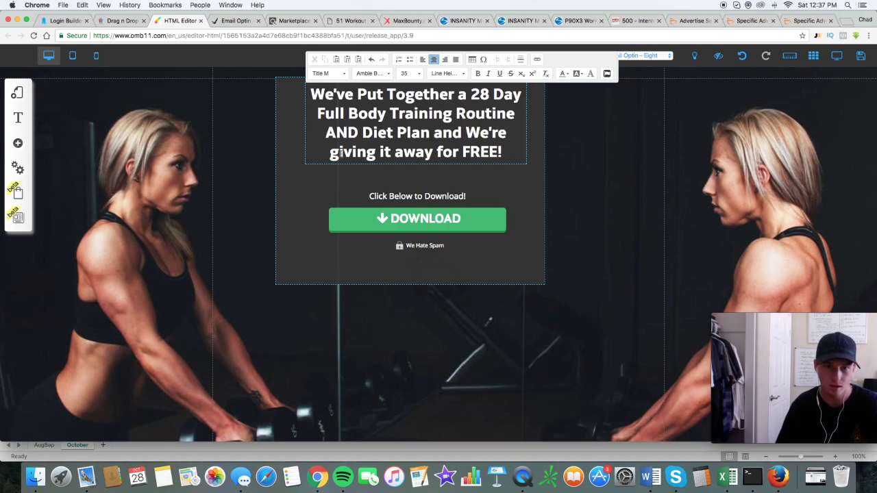
left_click(340, 152)
key("BackSpace")
type("G")
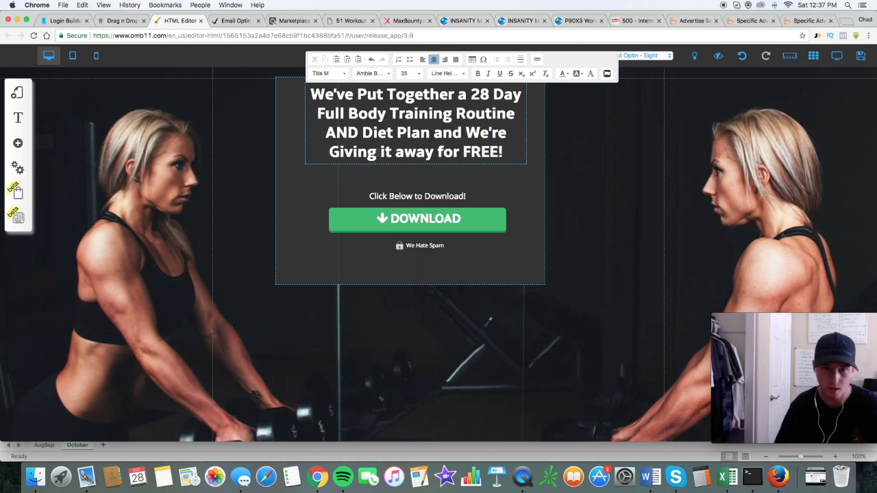
left_click(404, 152)
key("BackSpace")
type("A")
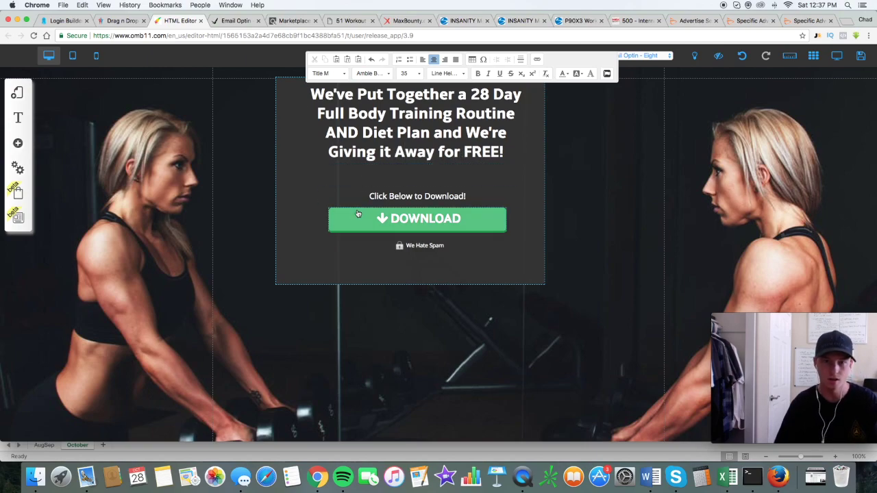
left_click_drag(378, 132, 377, 152)
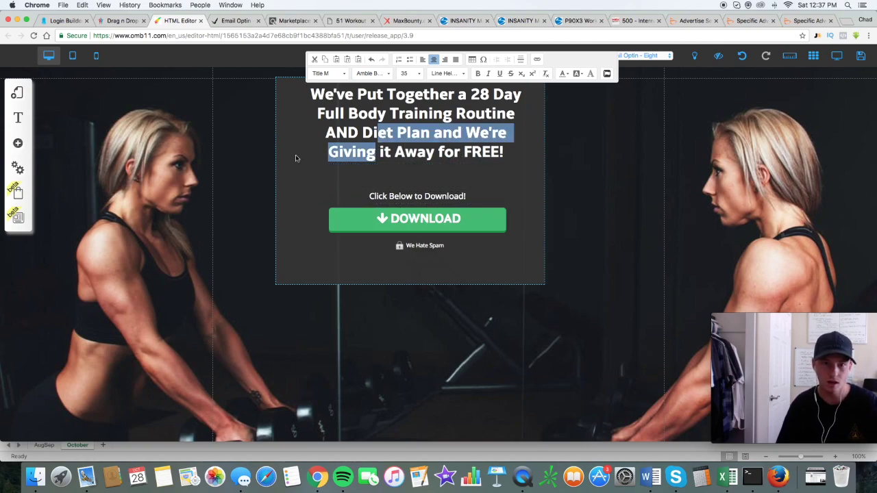
left_click(313, 176)
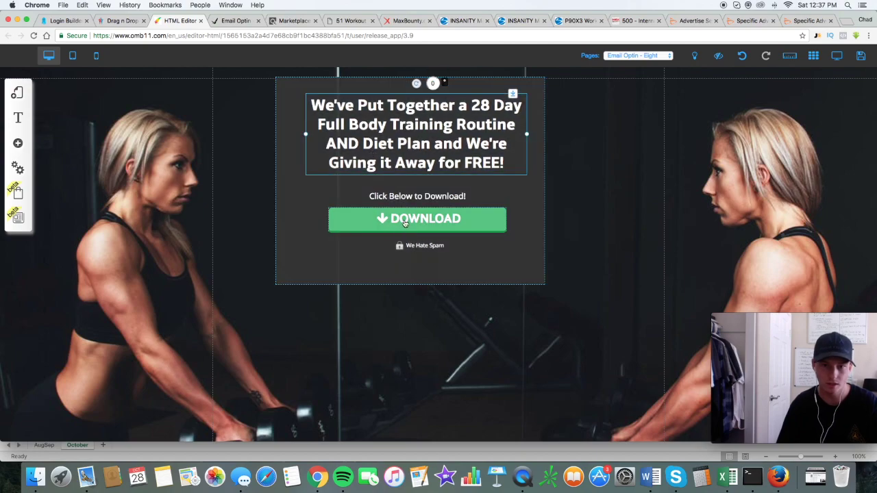
- Change the green download button's text to "DOWNLOAD NOW!"
double_click(439, 222)
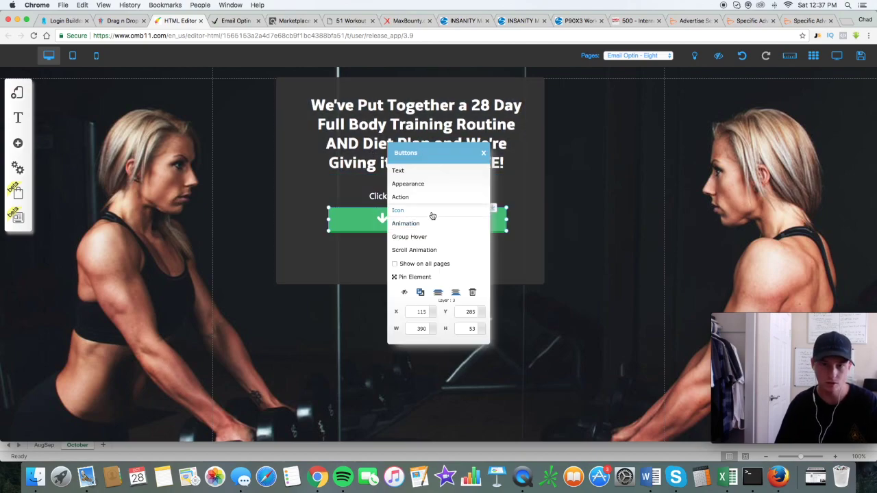
left_click(418, 174)
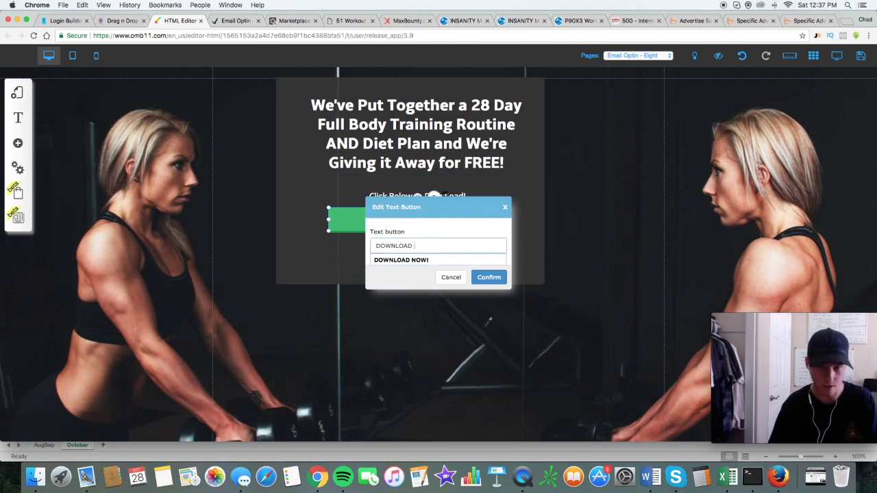
type("NO")
left_click(423, 261)
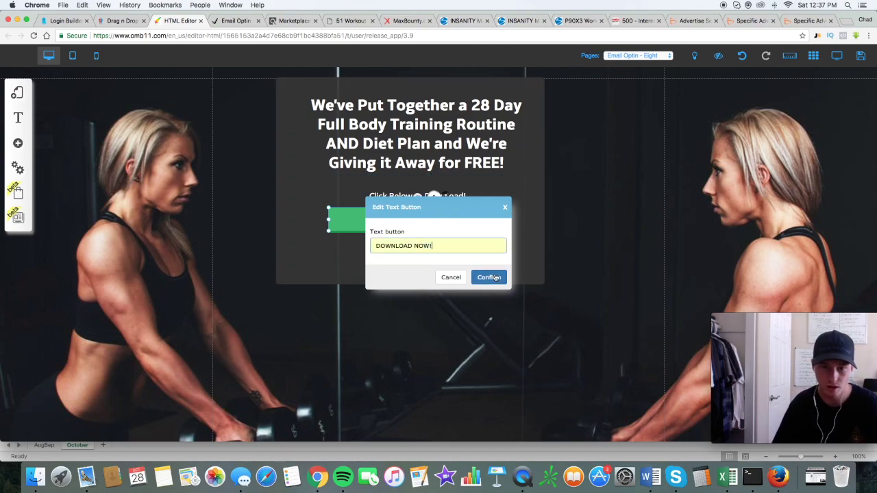
left_click(494, 276)
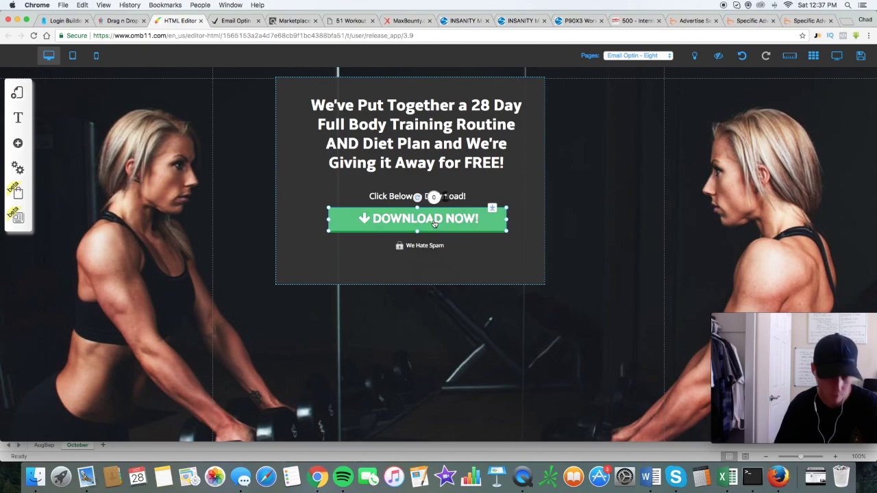
- Set the download button's action to link to a pop-up and close its link settings
left_click(426, 220)
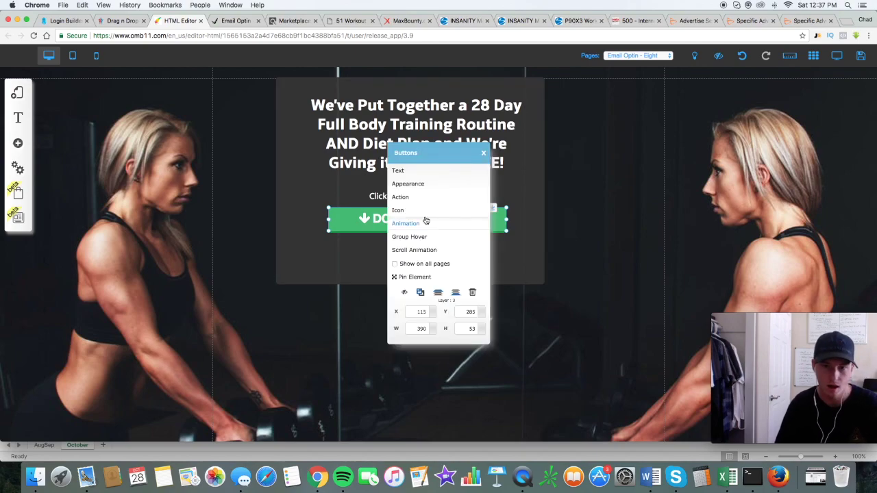
left_click(415, 198)
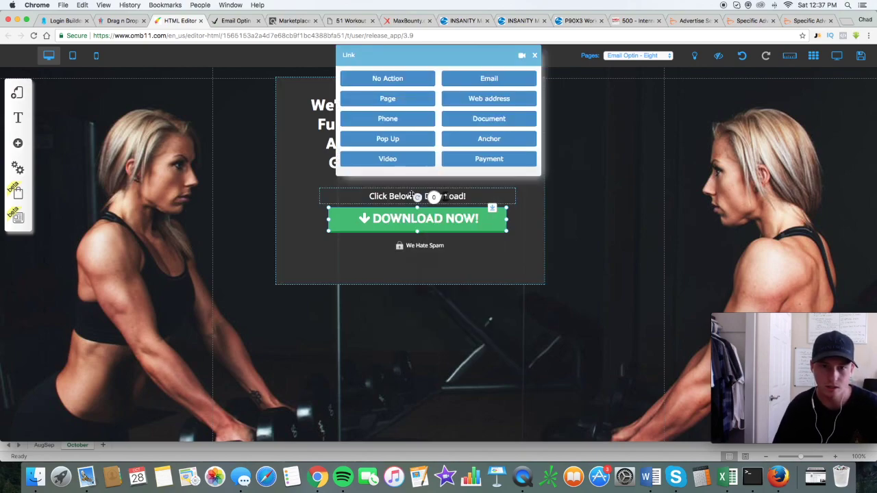
left_click(394, 139)
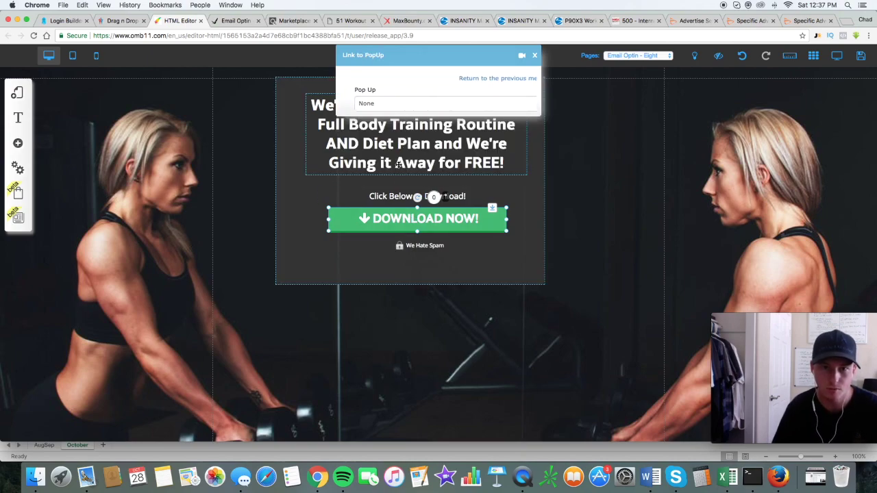
left_click(466, 103)
left_click(465, 103)
left_click(525, 126)
left_click(505, 105)
left_click(471, 112)
left_click(527, 127)
left_click(373, 157)
- Display the existing default pop-up on the opt-in page for editing
left_click(18, 142)
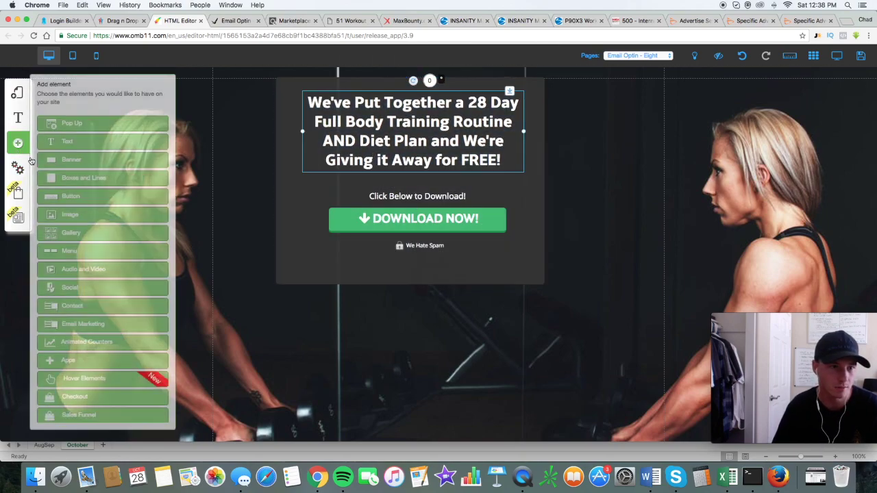
left_click(69, 124)
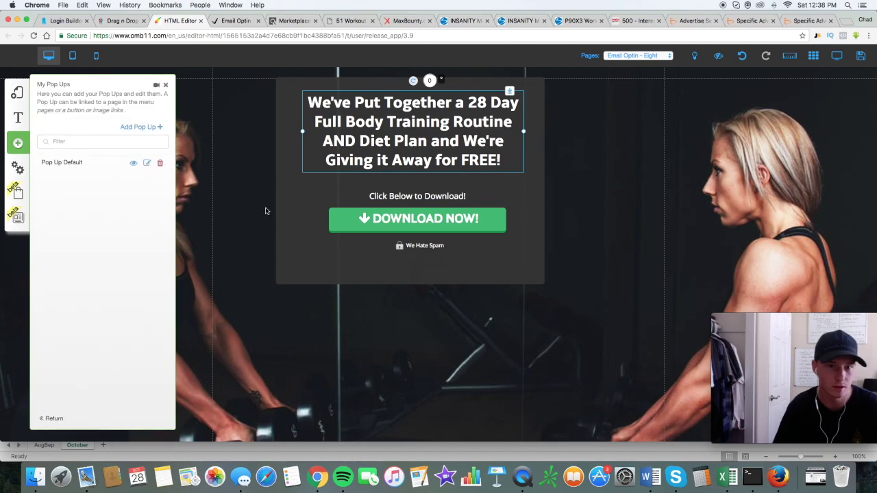
left_click(133, 164)
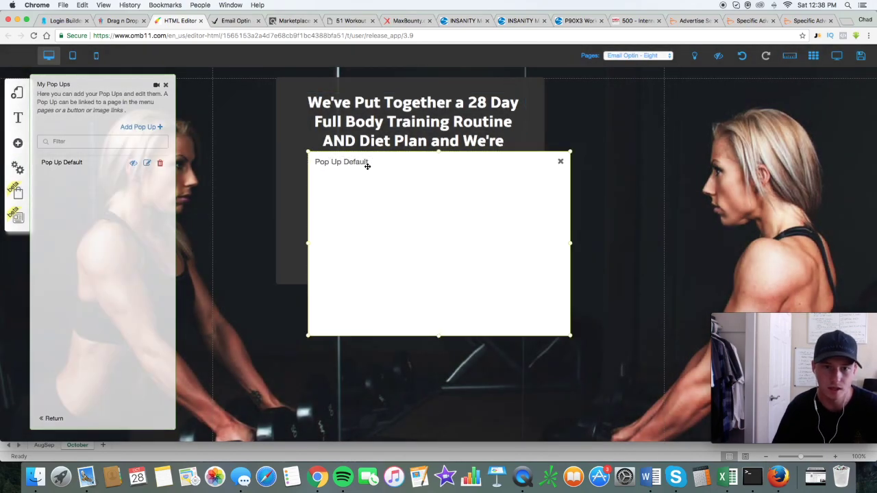
- Add a Title XL text element, place it inside the default pop-up and accept the root element alert
left_click(21, 141)
left_click(62, 144)
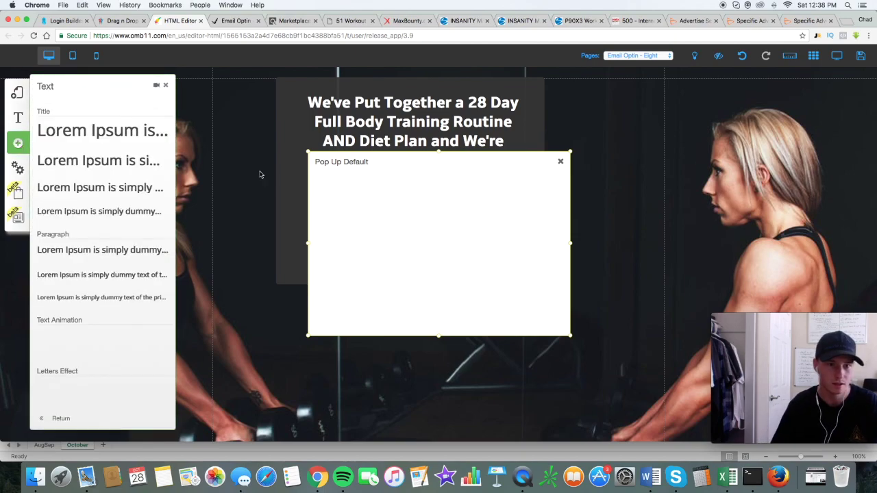
scroll(86, 357, "down", 5)
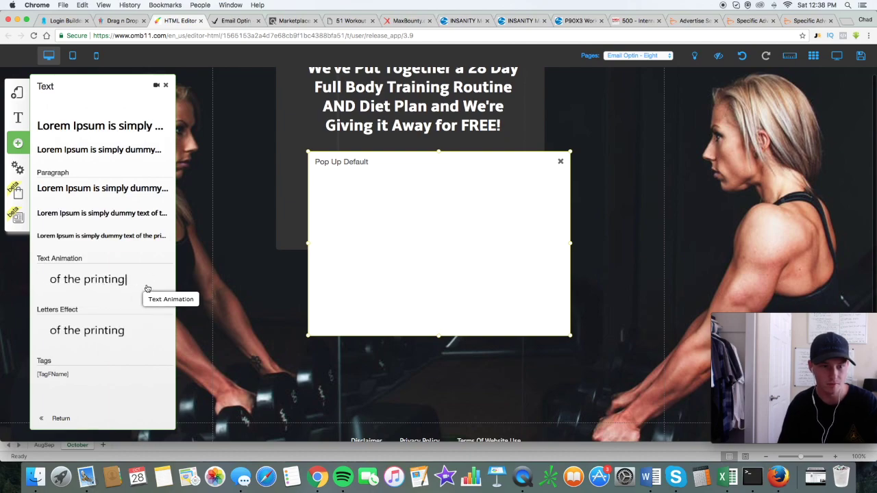
scroll(98, 288, "up", 5)
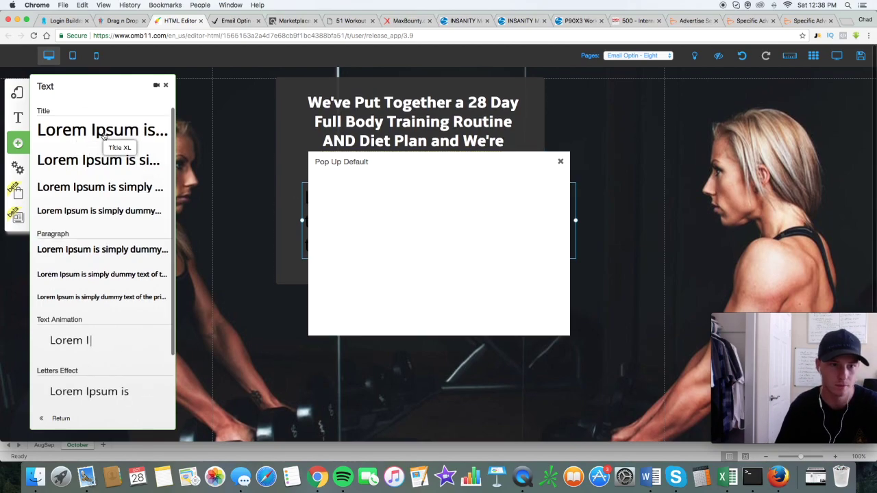
left_click_drag(373, 255, 403, 325)
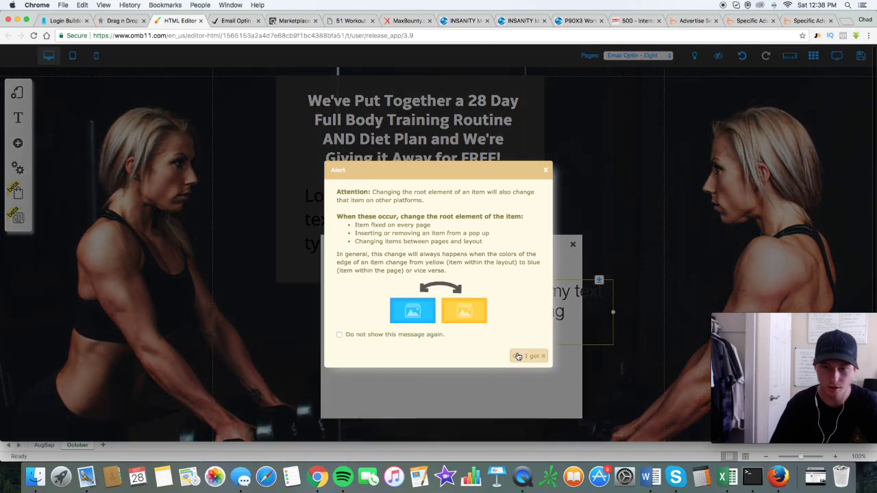
left_click(518, 357)
- Delete the extra Lorem Ipsum title that overlaps the download button on the page behind the pop-up
left_click(347, 209)
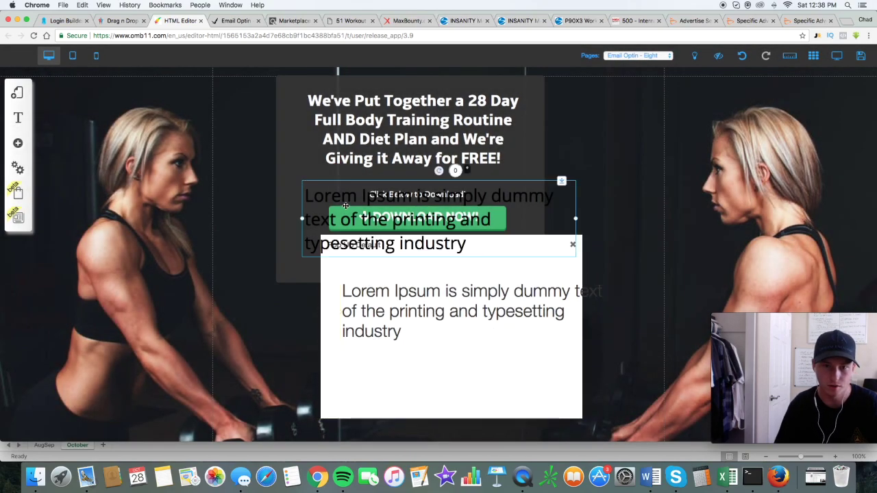
right_click(345, 197)
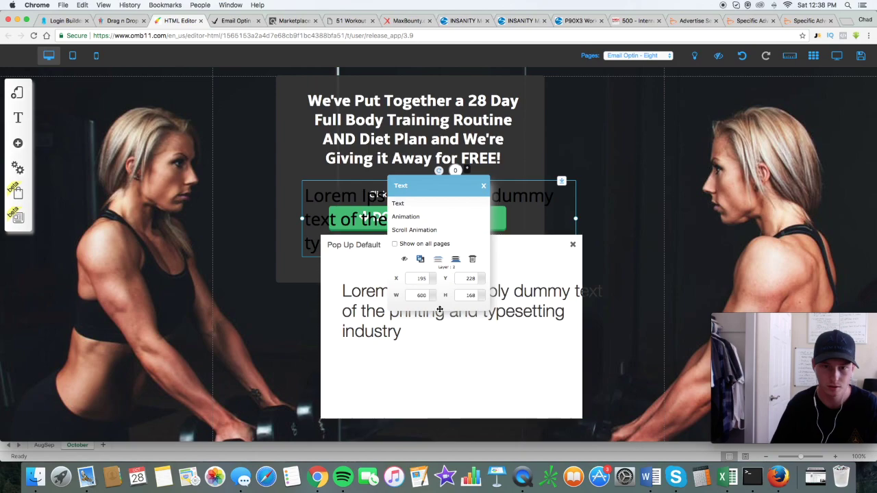
left_click(450, 288)
right_click(379, 207)
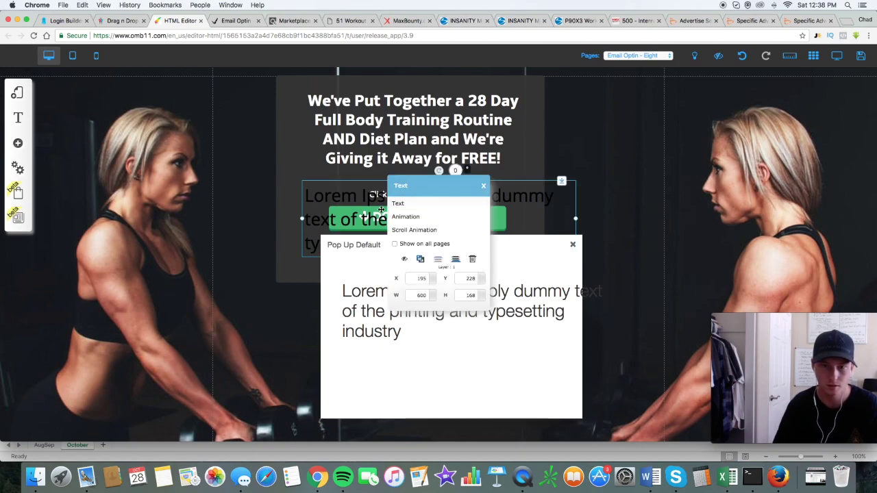
left_click(472, 259)
- Move the pop-up over the opt-in box and replace its placeholder title with "Enter Your Email Below to Get the Full 28 Day Training Plan & Diet Plan"
left_click_drag(436, 259, 398, 127)
left_click(361, 169)
double_click(362, 169)
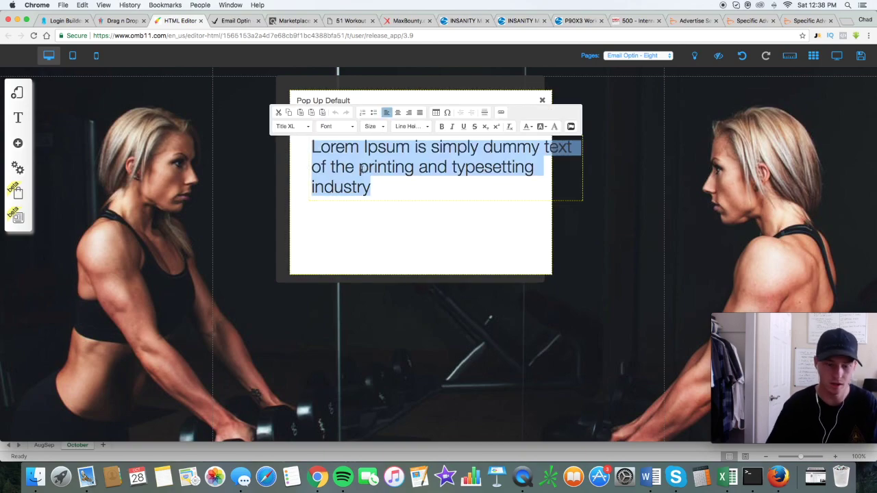
type("Enter yo")
key("BackSpace")
key("BackSpace")
type("Your Ema")
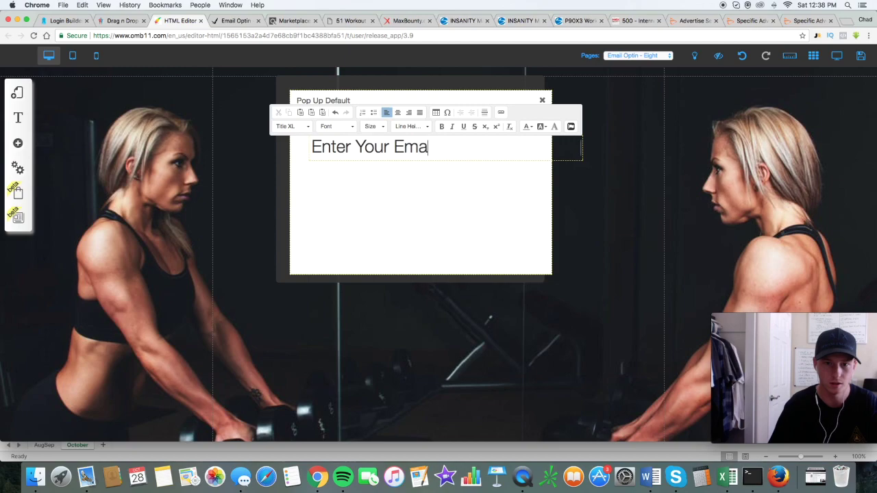
type("il Belw")
type("ow to Get ")
type("the Fu")
type("ll 28 Dayt ")
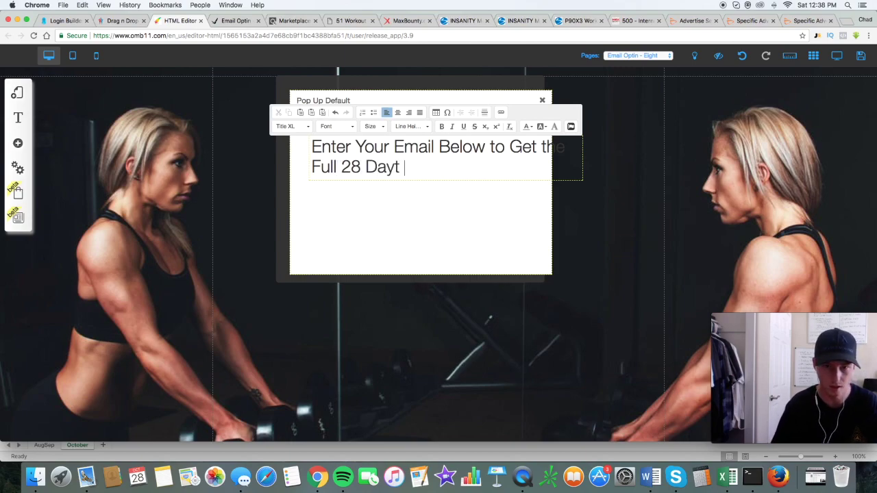
type("raining Plan")
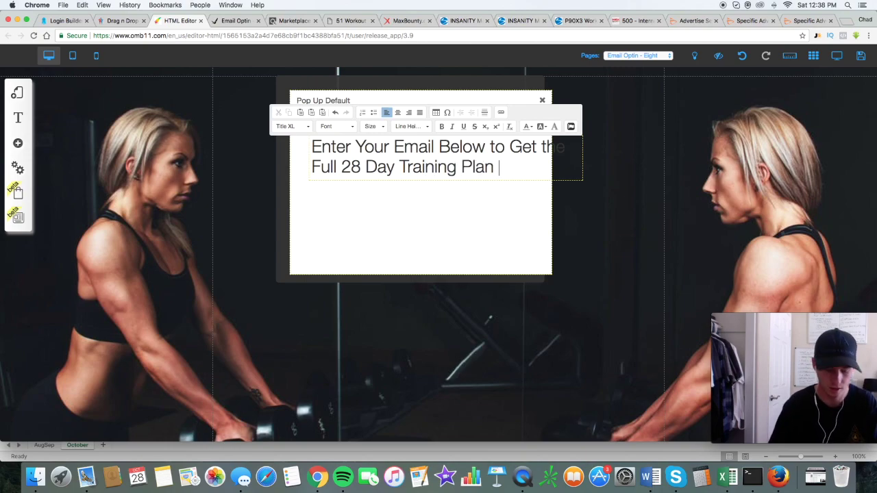
type(" & Di")
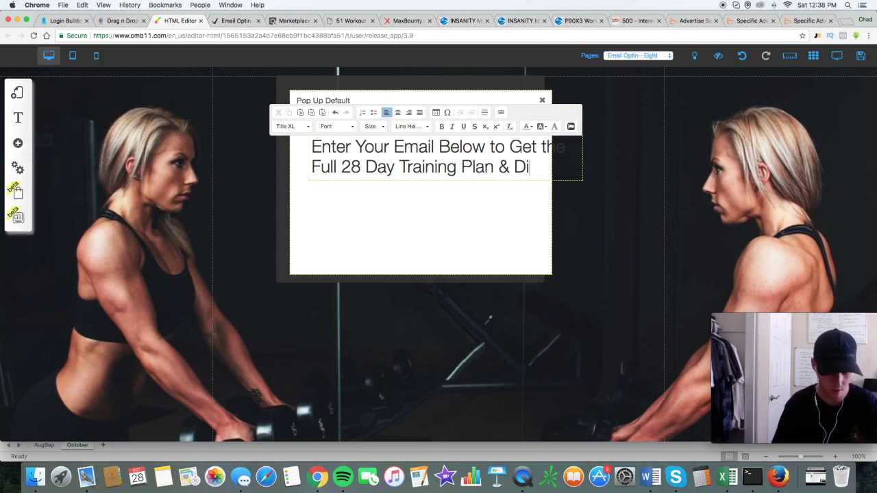
type("et Plan")
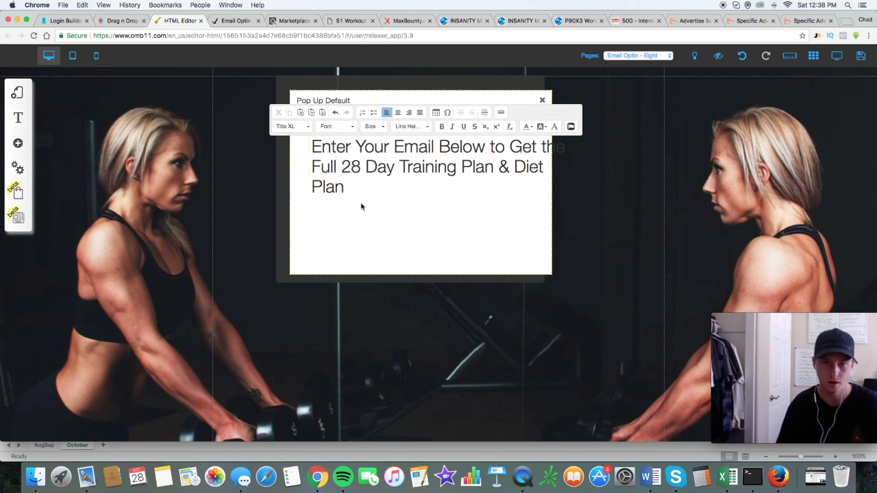
- Center the pop-up headline, set its font to Amble Bold and reposition it just below the pop-up's title
left_click_drag(313, 147, 346, 189)
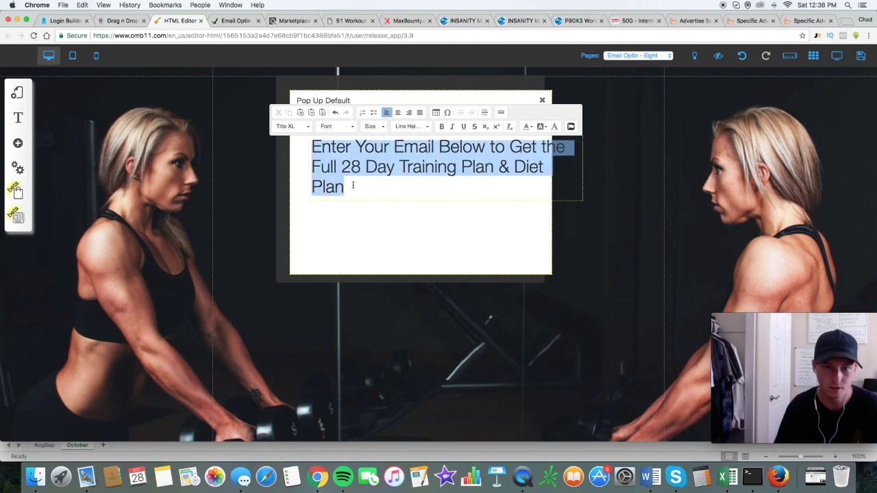
left_click(398, 113)
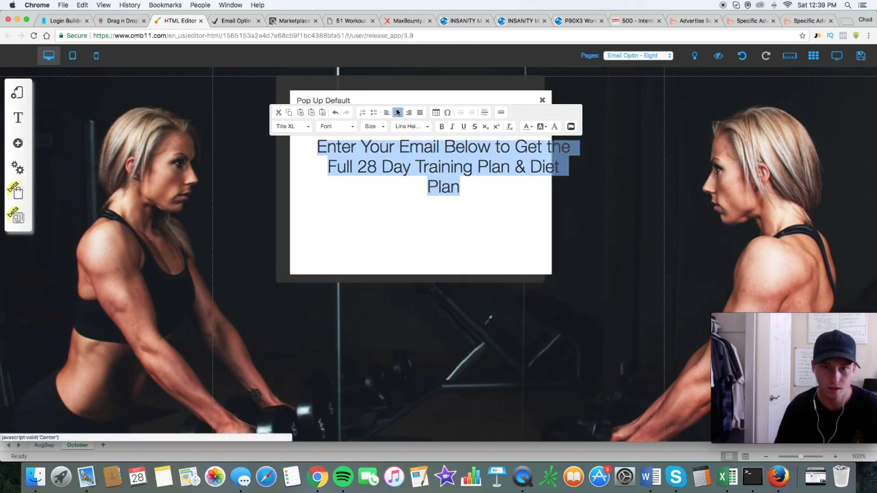
left_click(352, 129)
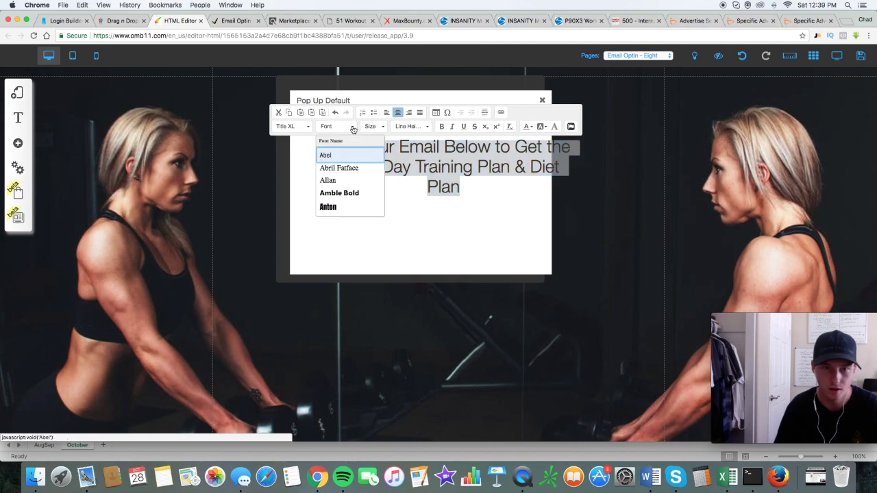
left_click(339, 192)
left_click(406, 172)
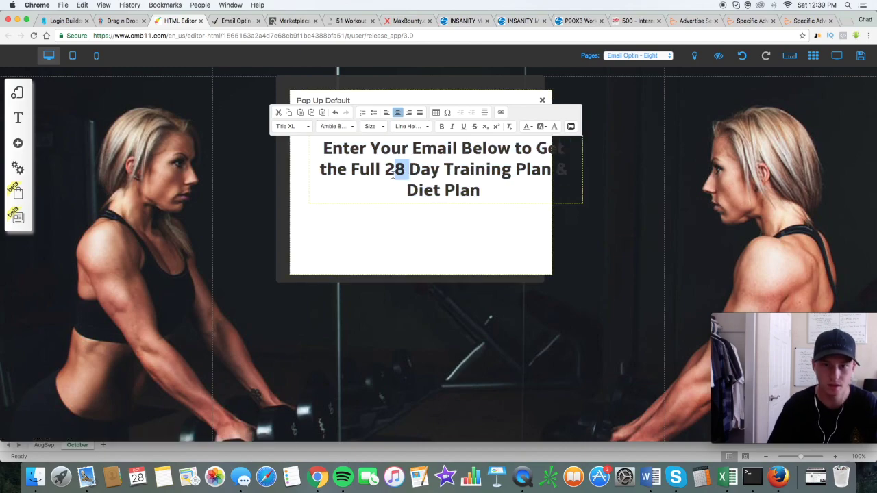
left_click(386, 217)
left_click_drag(411, 162, 387, 142)
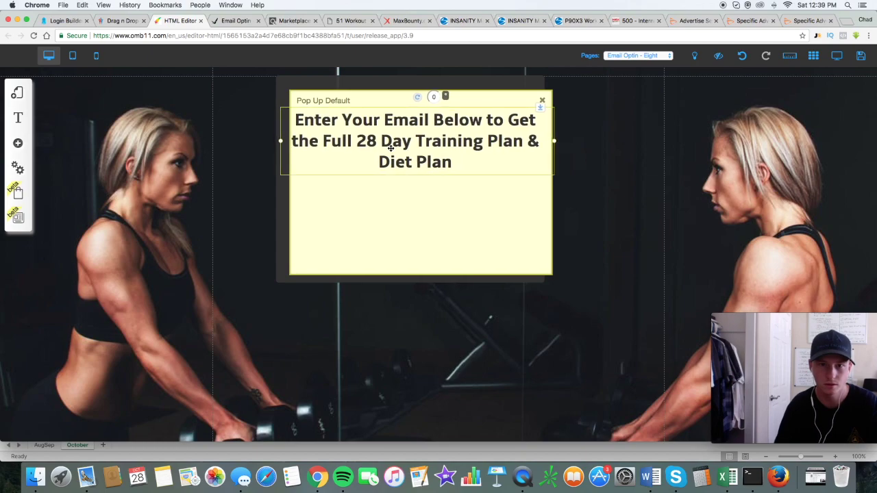
left_click(393, 203)
left_click(17, 143)
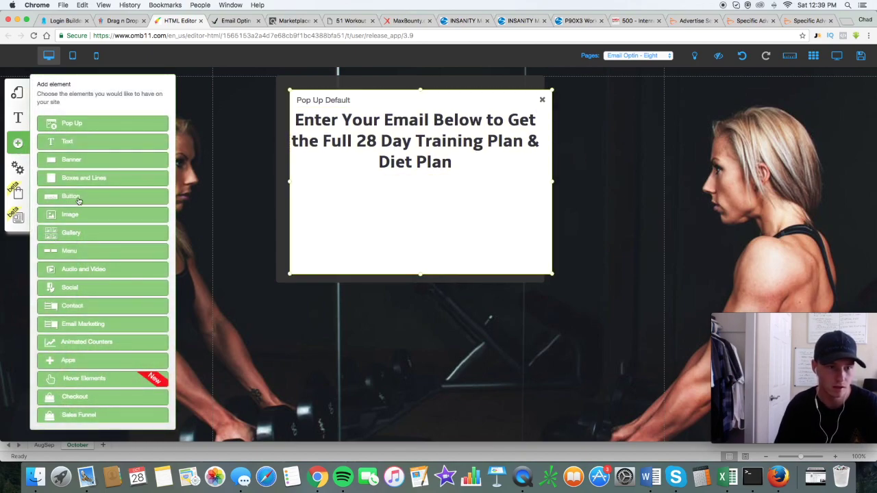
left_click(79, 198)
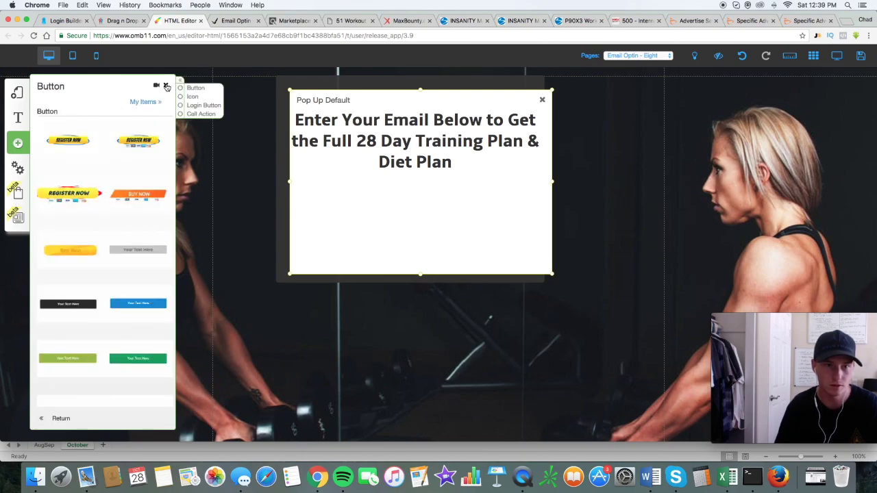
left_click(166, 85)
- Try placing a duplicate of the green download button in the lower part of the pop-up
left_click_drag(370, 198, 525, 208)
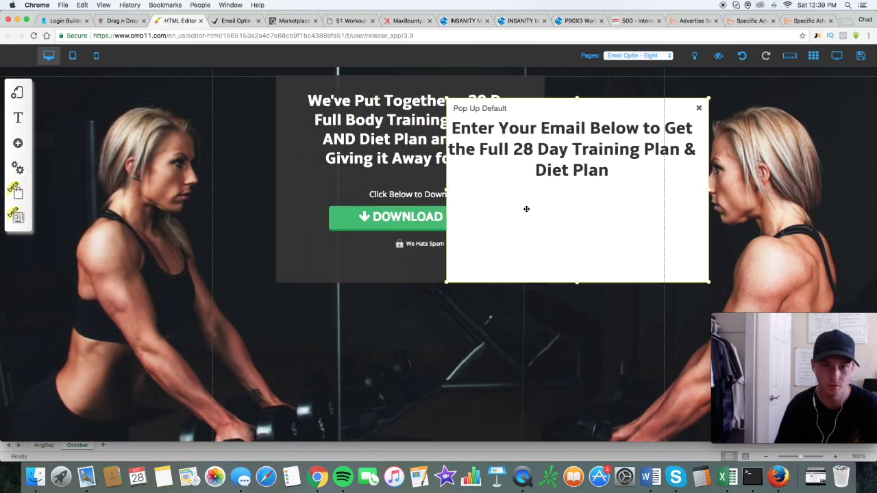
right_click(371, 223)
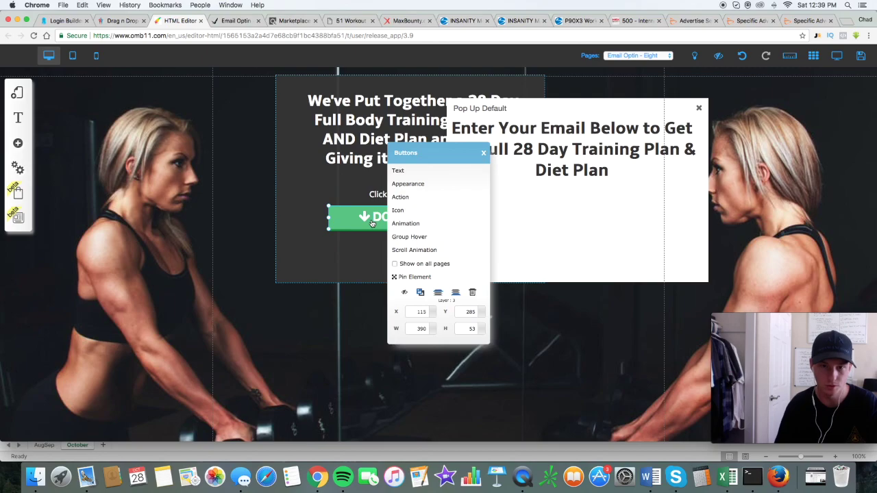
left_click(420, 296)
left_click_drag(411, 228, 555, 209)
left_click(528, 335)
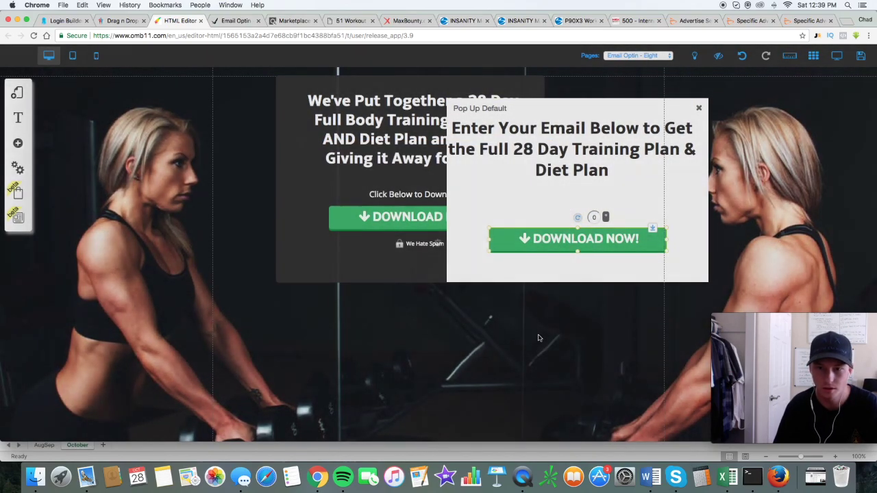
left_click_drag(552, 187, 389, 168)
left_click(403, 225)
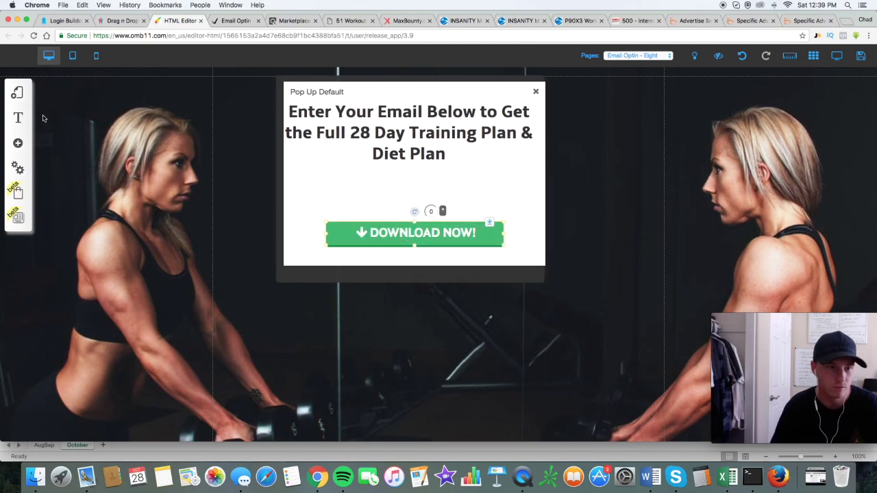
- Insert the green "Get Instant Access" opt-in form with email and first name fields into the pop-up beneath the headline
left_click(18, 144)
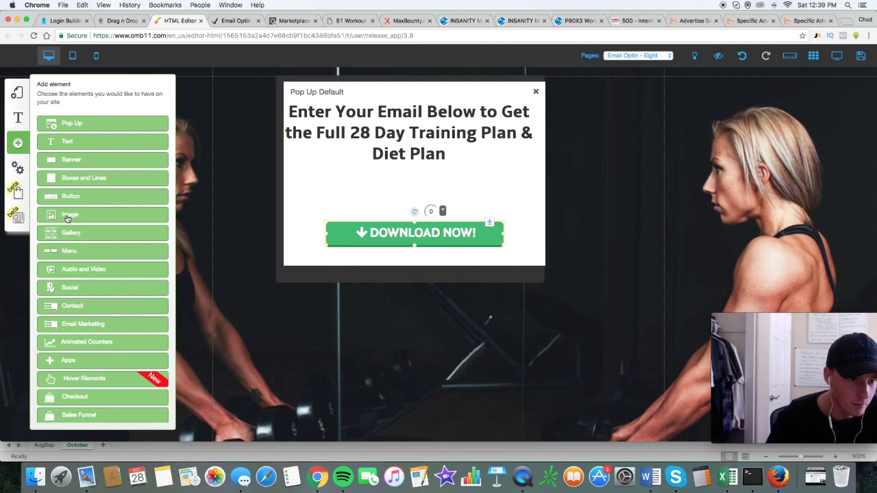
left_click(75, 328)
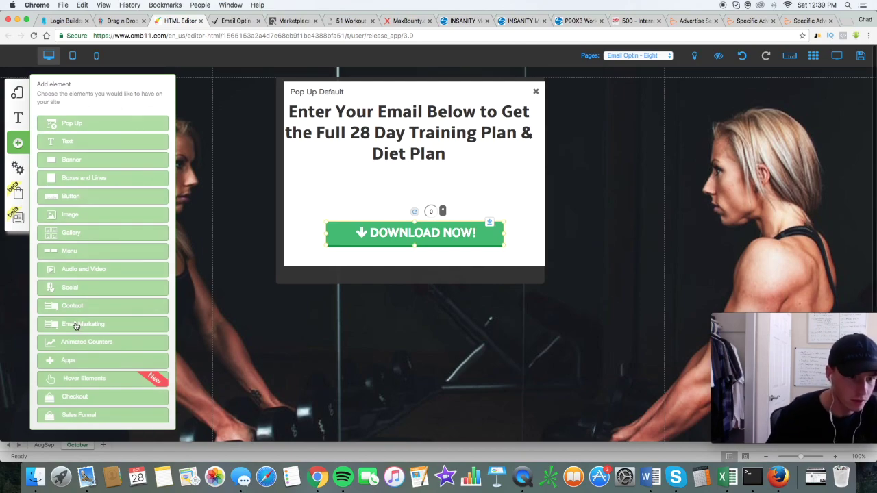
left_click_drag(104, 246, 455, 237)
left_click(470, 293)
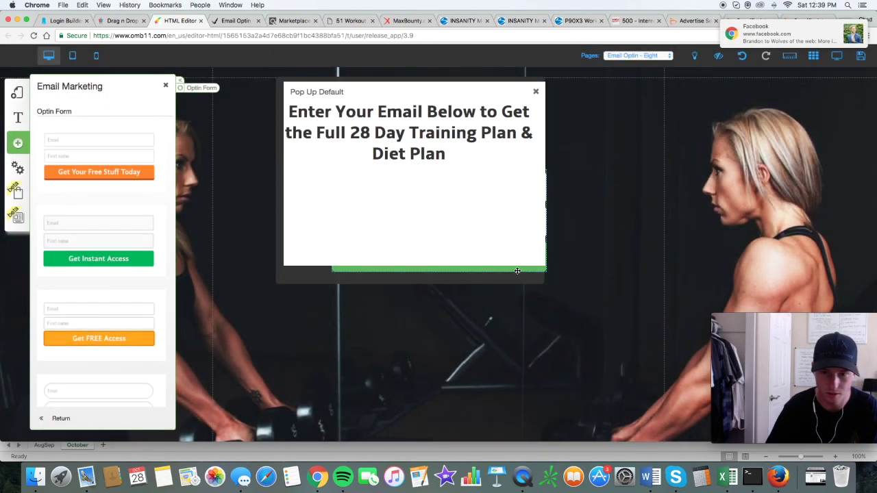
left_click_drag(512, 271, 493, 261)
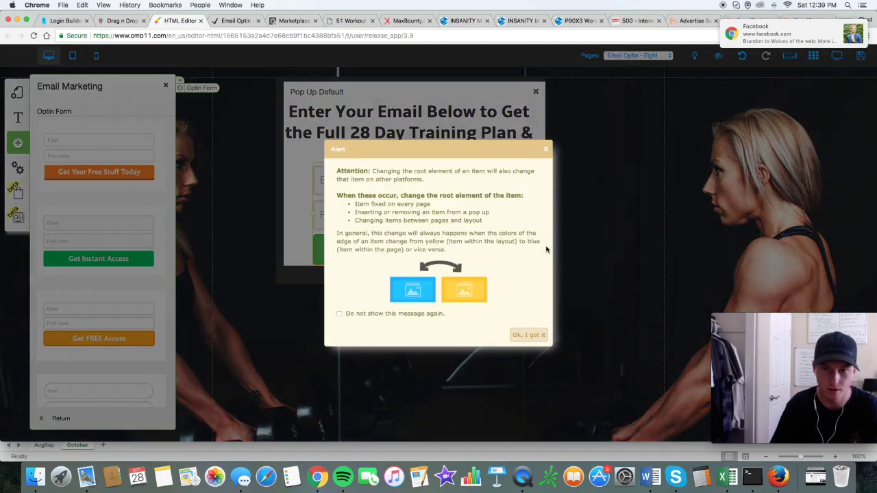
left_click(528, 335)
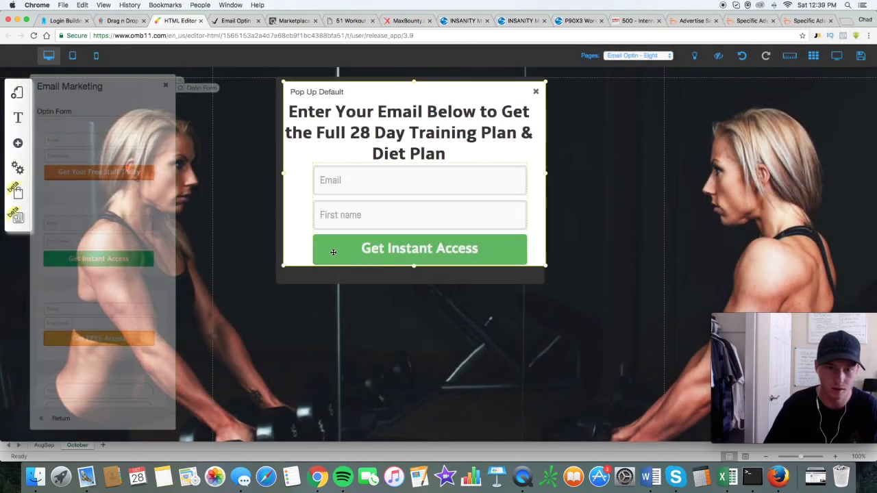
- Increase the pop-up's height and reposition the opt-in form and headline so they are evenly spaced inside it
left_click(414, 269)
left_click_drag(414, 272, 415, 307)
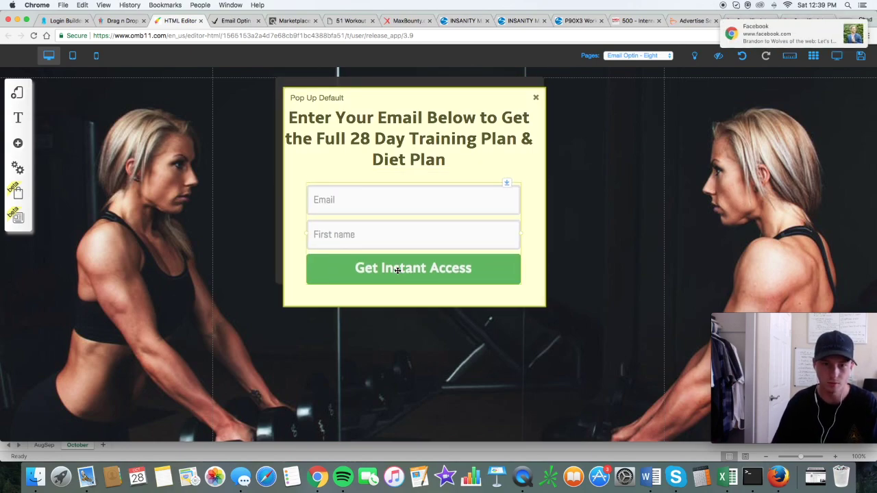
left_click(384, 159)
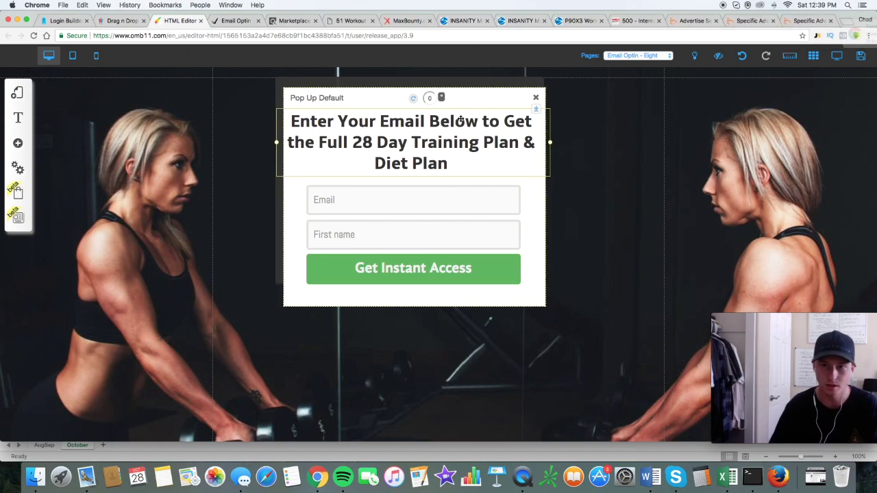
- Shift the pop-up aside and bring the "We Hate Spam" text from the page into it, beneath the form's green button
left_click_drag(464, 96, 665, 119)
left_click_drag(424, 245, 637, 322)
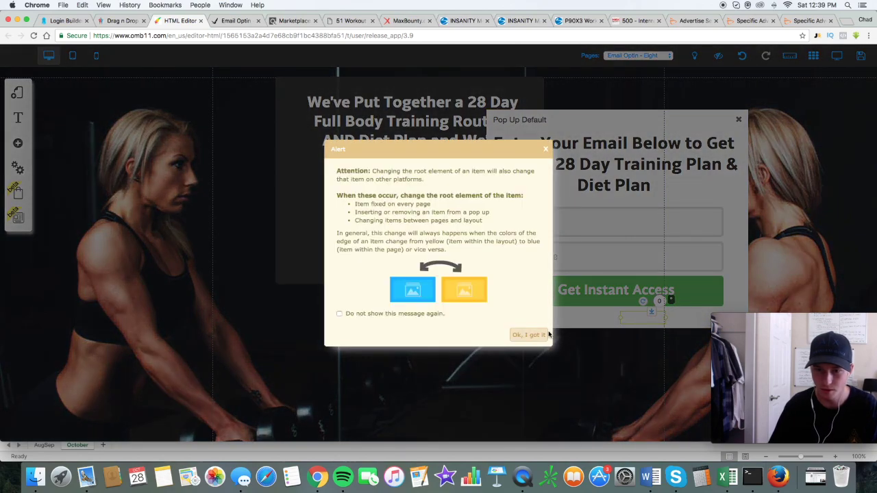
left_click(538, 337)
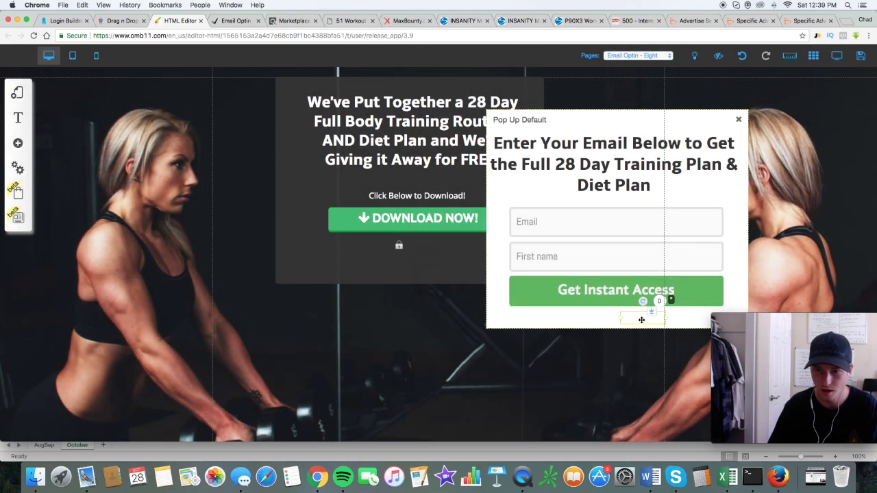
- Recolour the "We Hate Spam" text in a dark shade so it stands out on the white pop-up
double_click(641, 320)
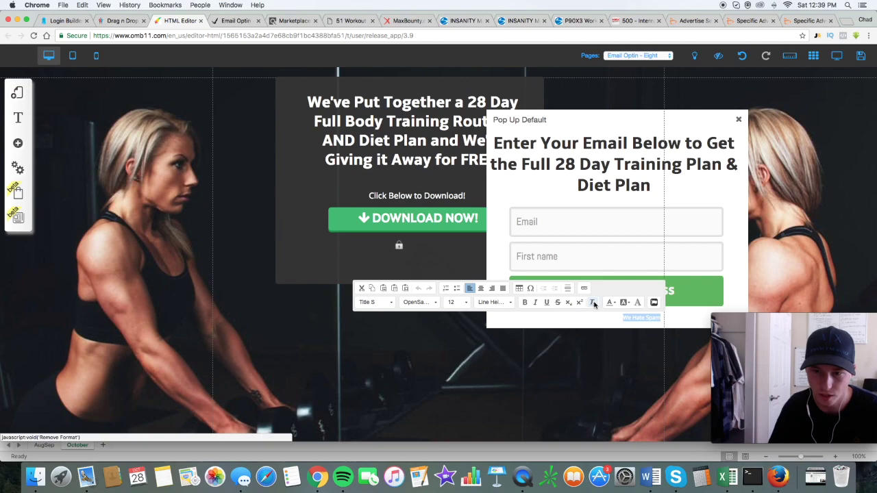
left_click(613, 303)
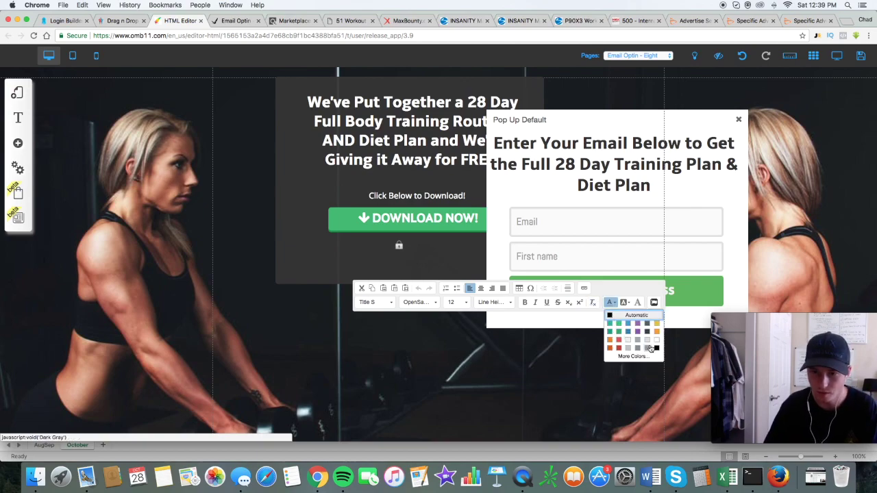
left_click(651, 349)
left_click(556, 326)
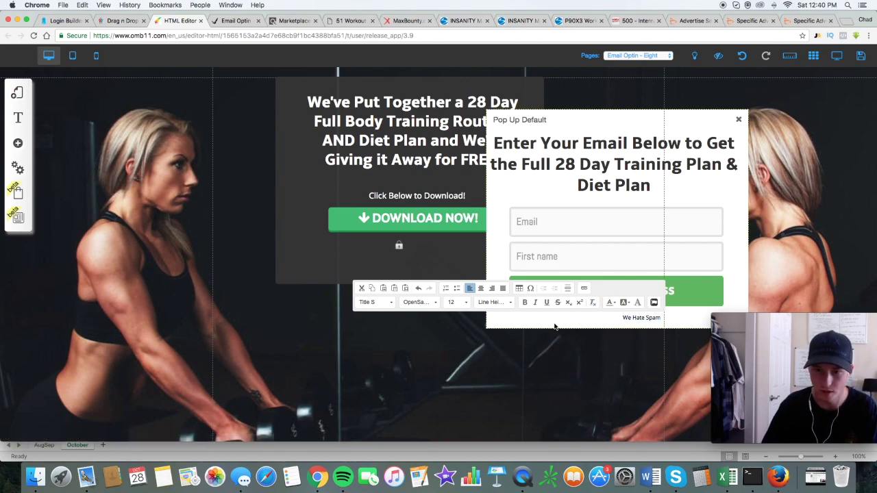
left_click(555, 327)
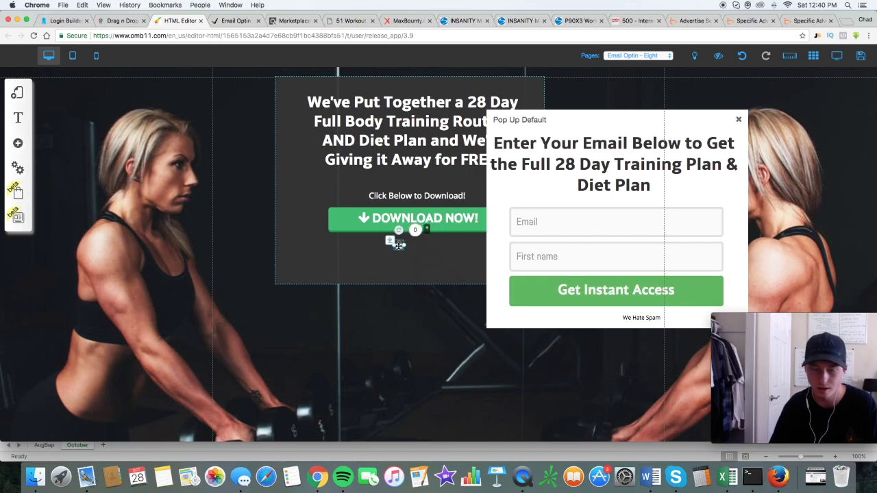
- Bring the padlock icon into the pop-up beside the "We Hate Spam" text, and reposition the pop-up over the page's dark box
left_click(612, 319)
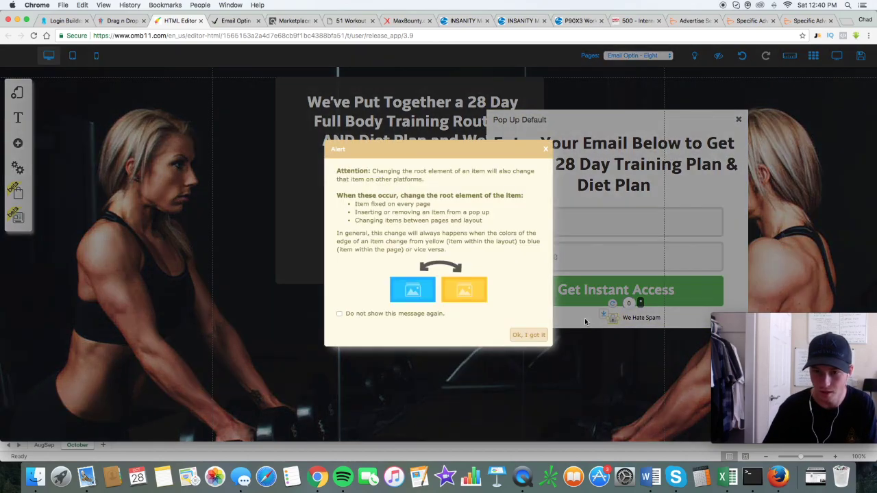
left_click(533, 336)
left_click_drag(612, 319, 327, 284)
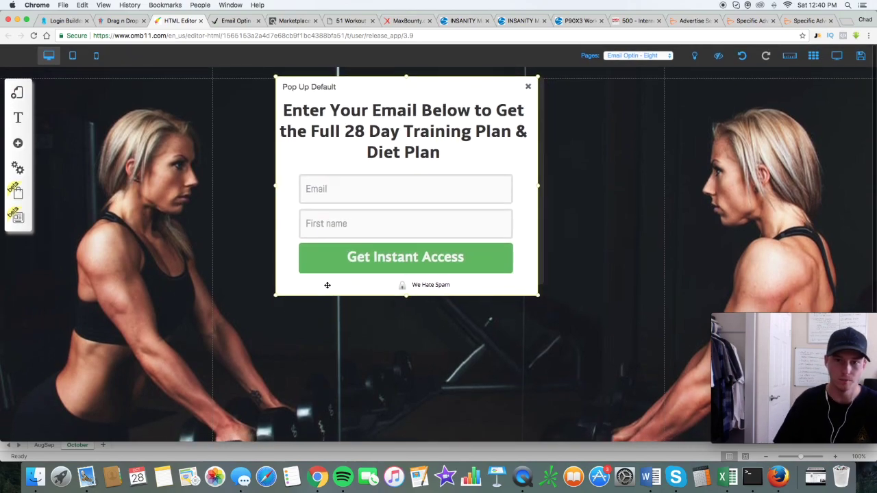
left_click_drag(328, 284, 336, 284)
mouse_move(411, 289)
left_mouse_down()
mouse_move(388, 278)
mouse_move(385, 288)
mouse_move(409, 284)
left_mouse_up()
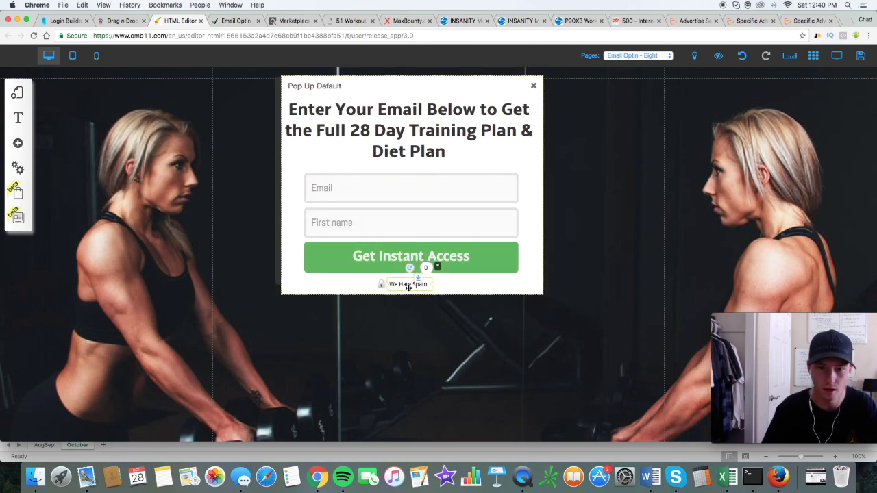
- Change the spam note to "Don't Worry We Hate Spam Too" and widen its text box to fit on one line
double_click(394, 285)
type("D")
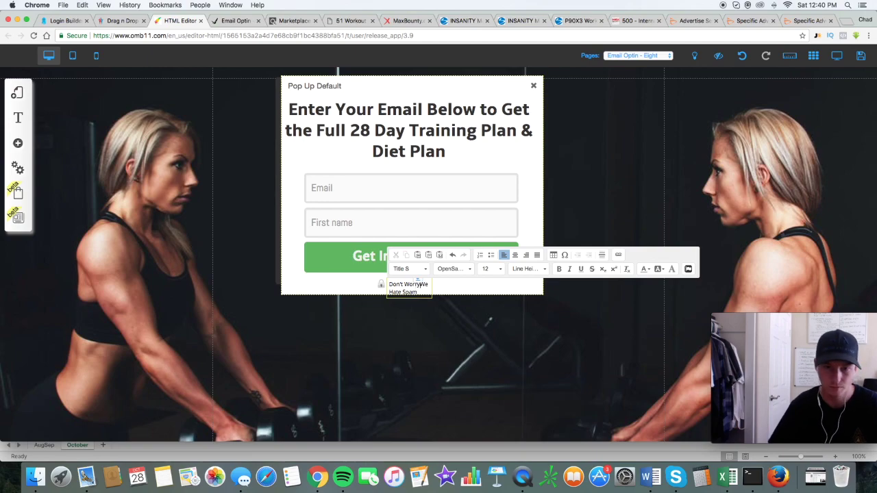
type("on't Worry")
key("Return")
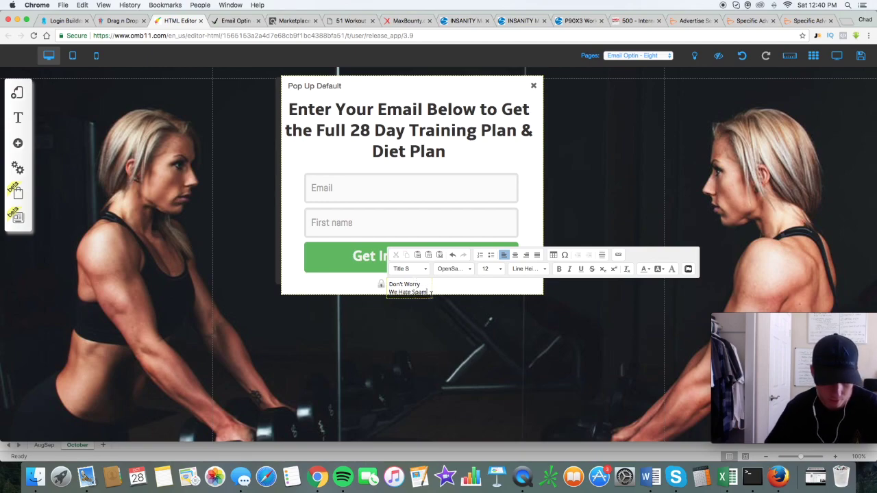
key("Return")
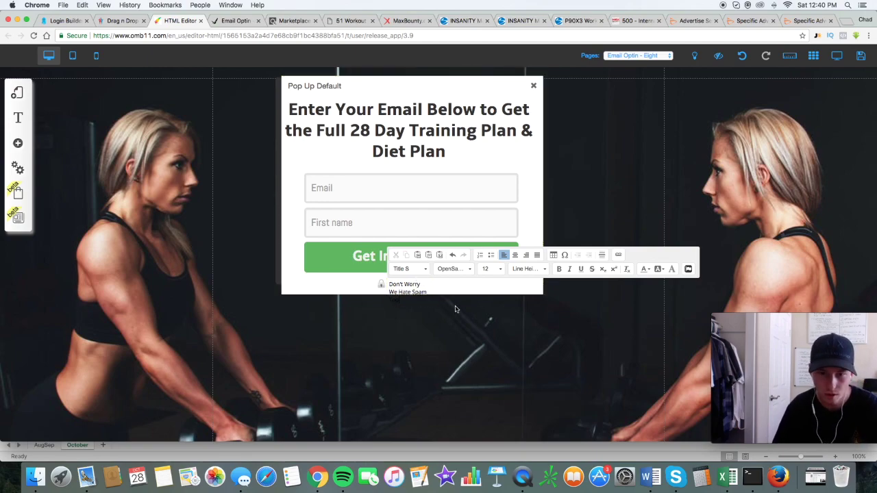
left_click(427, 291)
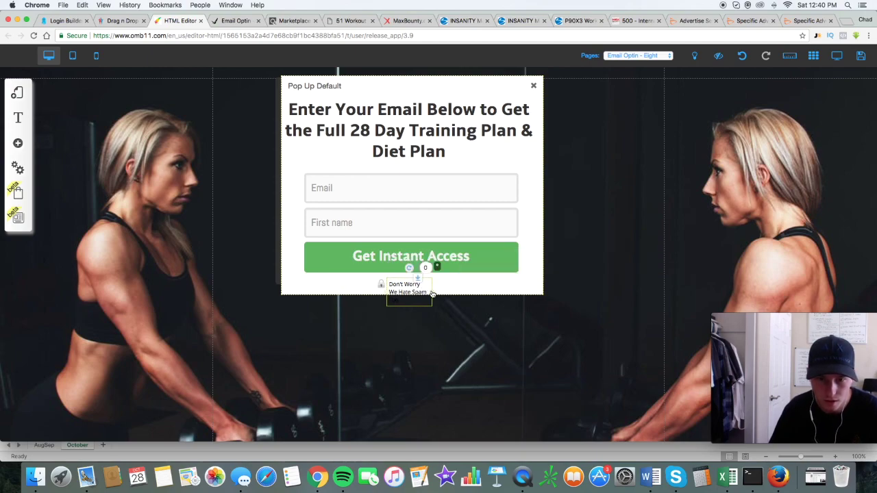
left_click_drag(427, 291, 475, 292)
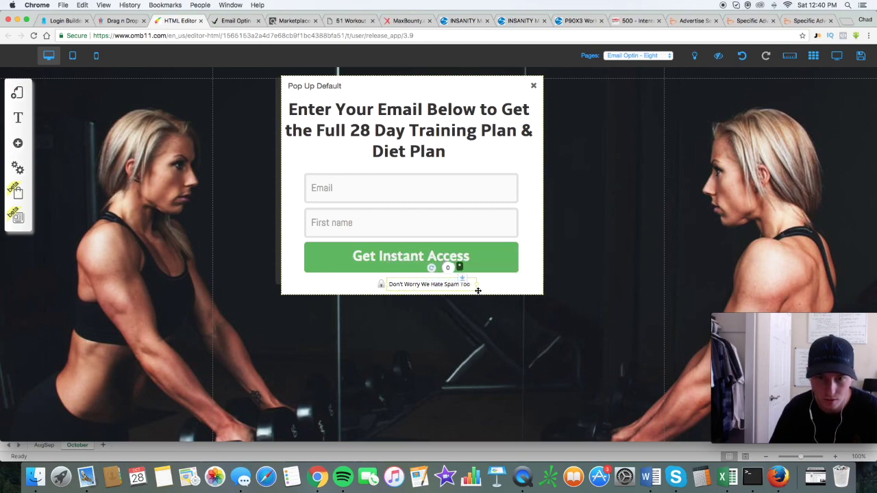
left_click(240, 202)
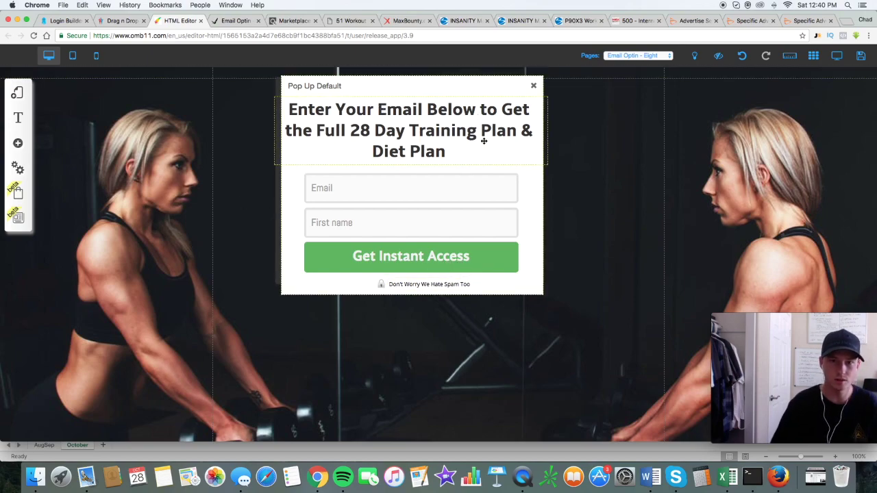
- View the email marketing services available for the opt-in form, and close the list without choosing one
left_click(432, 191)
left_click(422, 185)
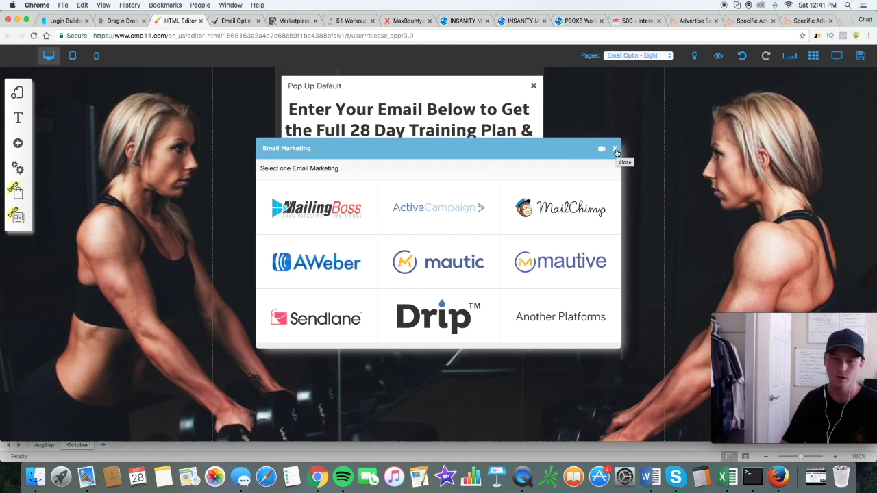
left_click(615, 150)
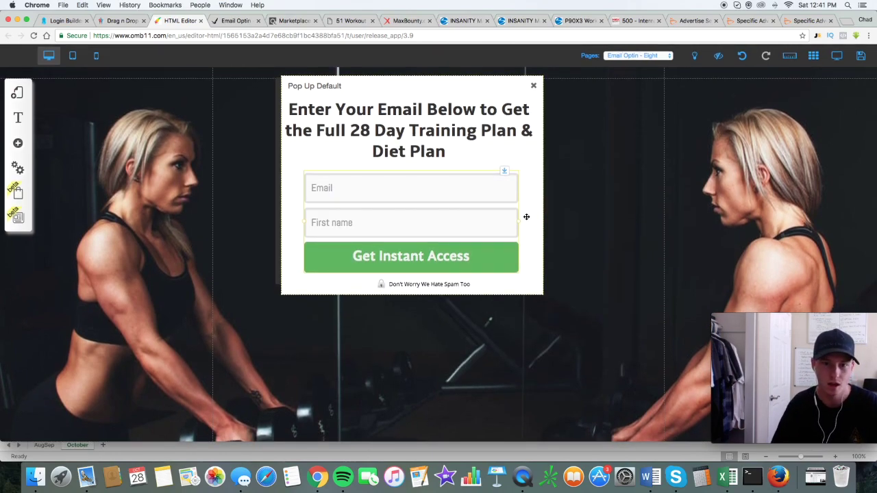
- Try to save the page by registering the site under the name "fitness"
left_click(861, 56)
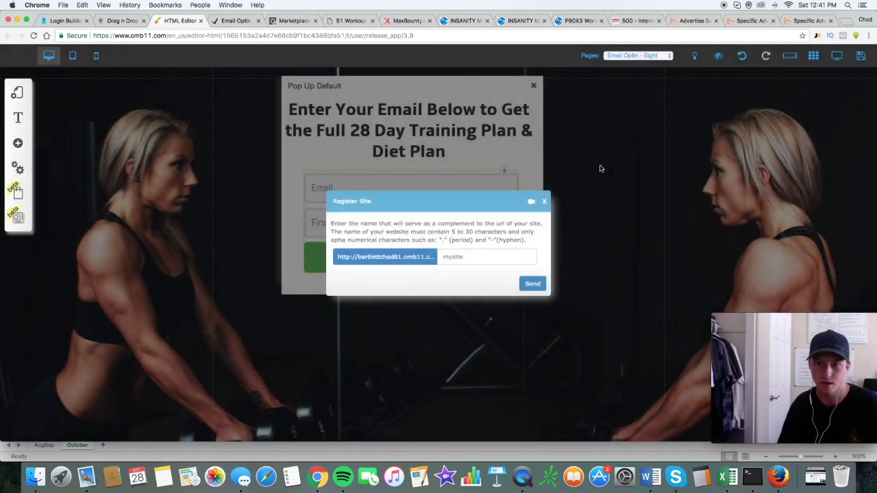
left_click(494, 258)
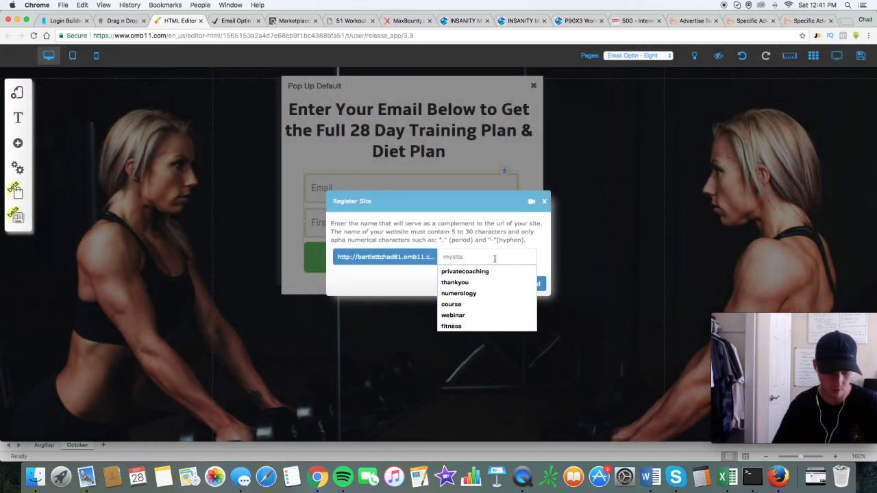
type("fitness")
left_click(532, 283)
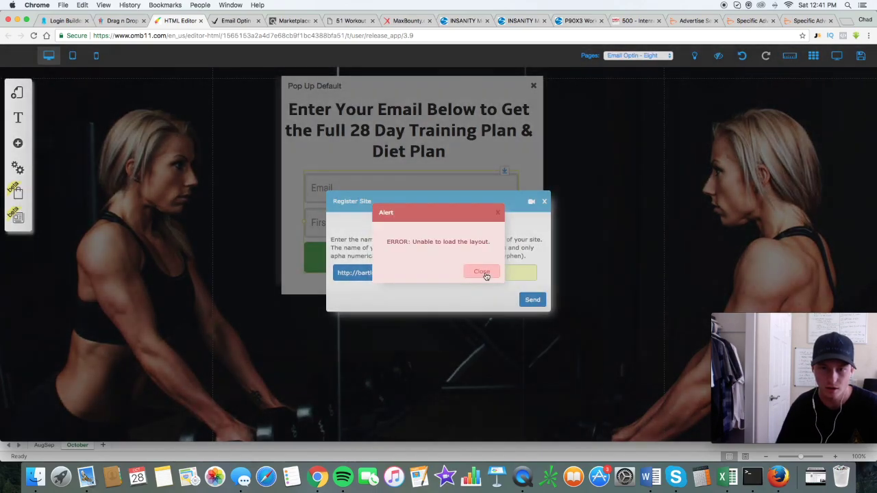
left_click(493, 269)
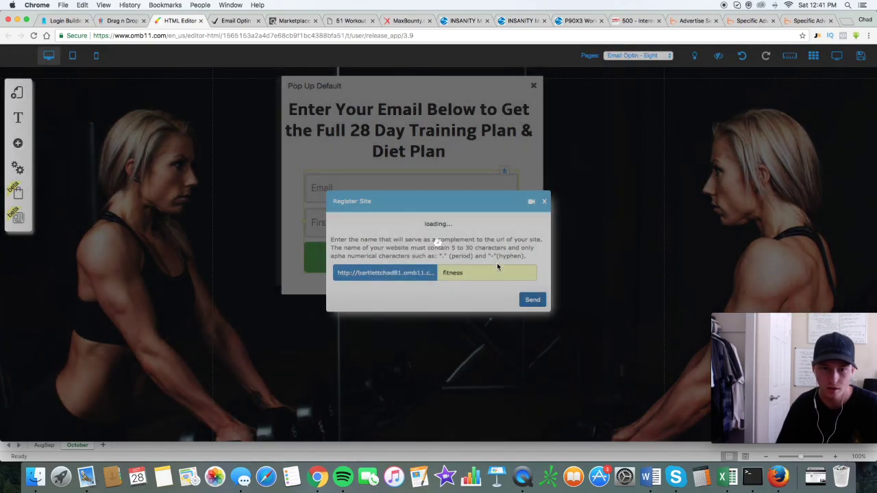
left_click(528, 302)
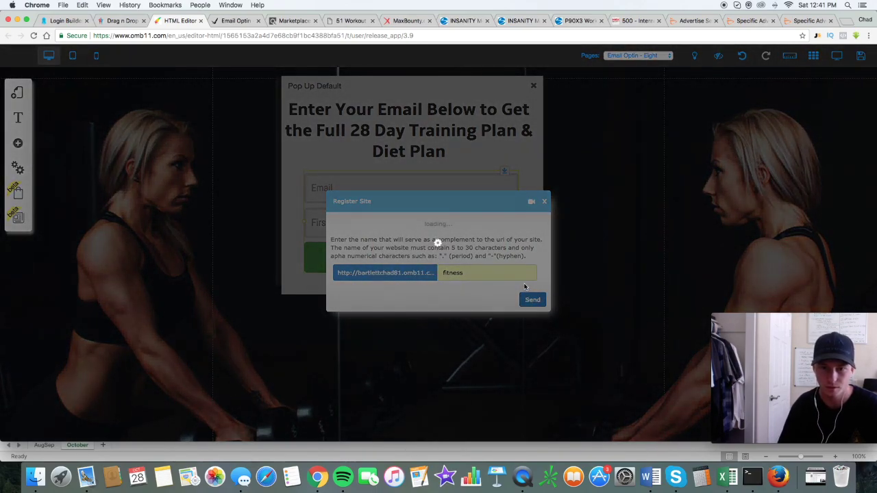
- Register the site as "fitness01" and save the changes to the Email Optin - Eight layout and page
left_click(481, 270)
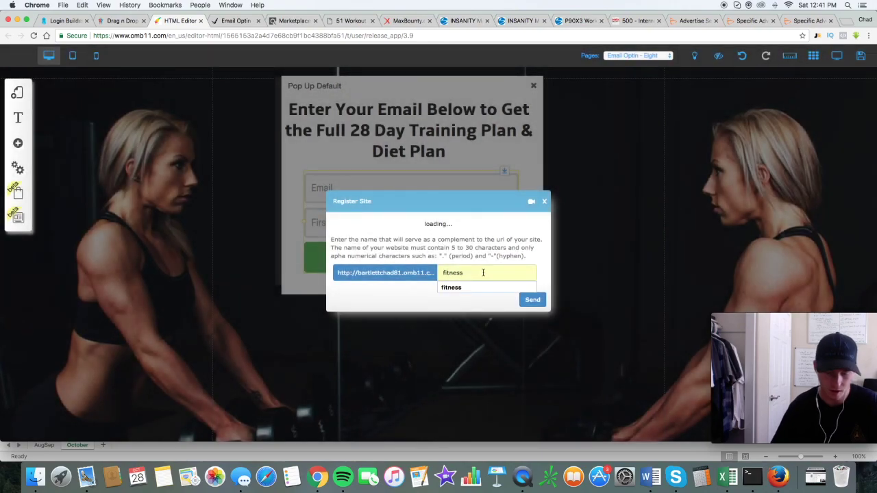
type("01")
left_click(529, 301)
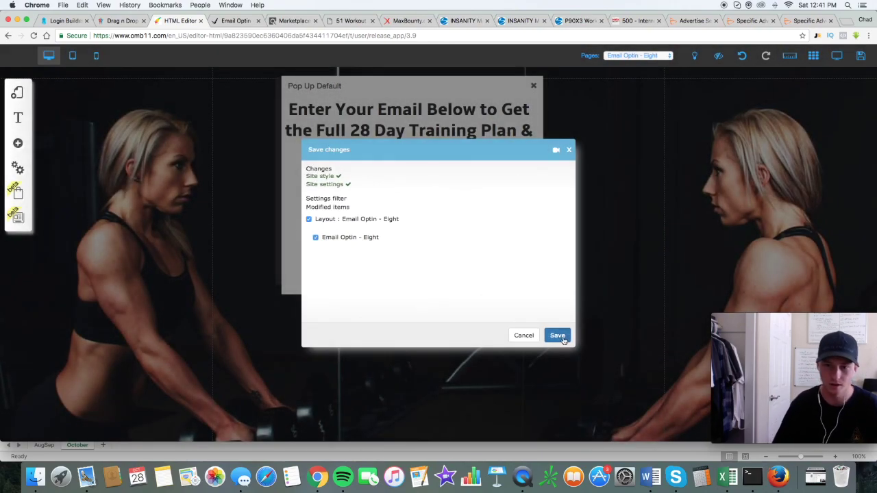
left_click(557, 335)
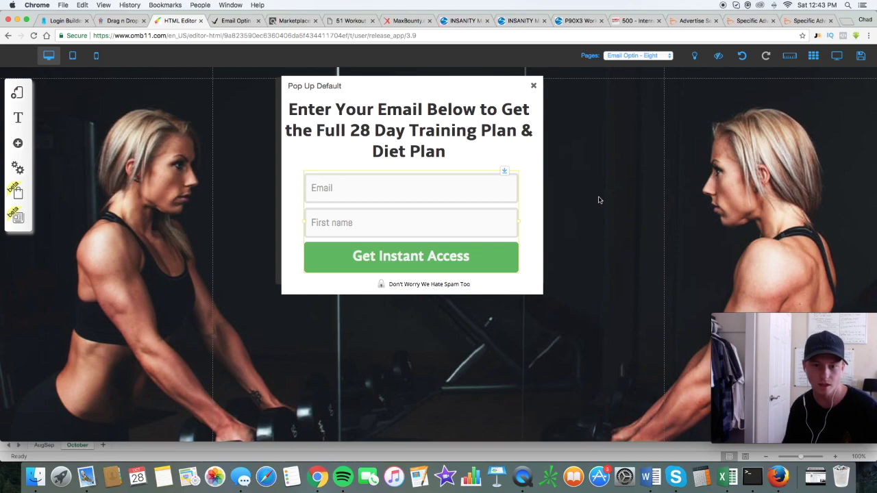
- Nudge the padlock icon and the spam note slightly upward beneath the form's button
left_click(381, 285)
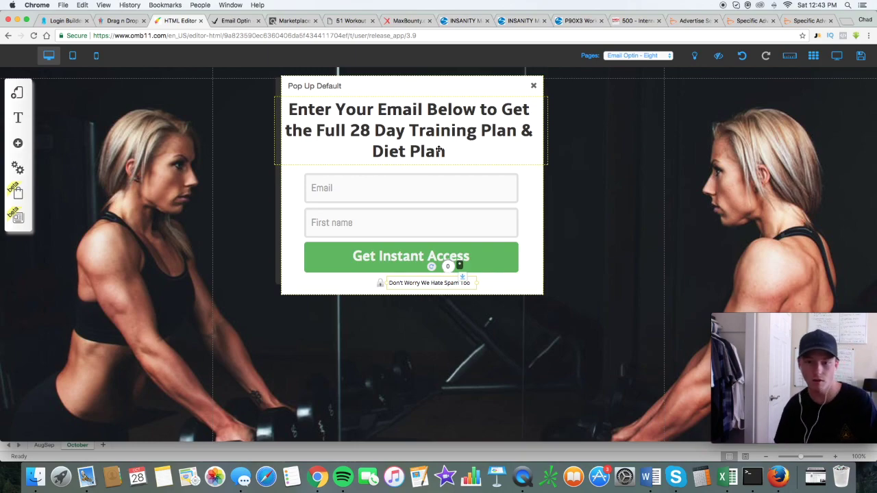
- Switch to the BigBigAds results for male fitness models and look through the workout and diet plan ads
left_click(692, 21)
scroll(528, 173, "down", 1)
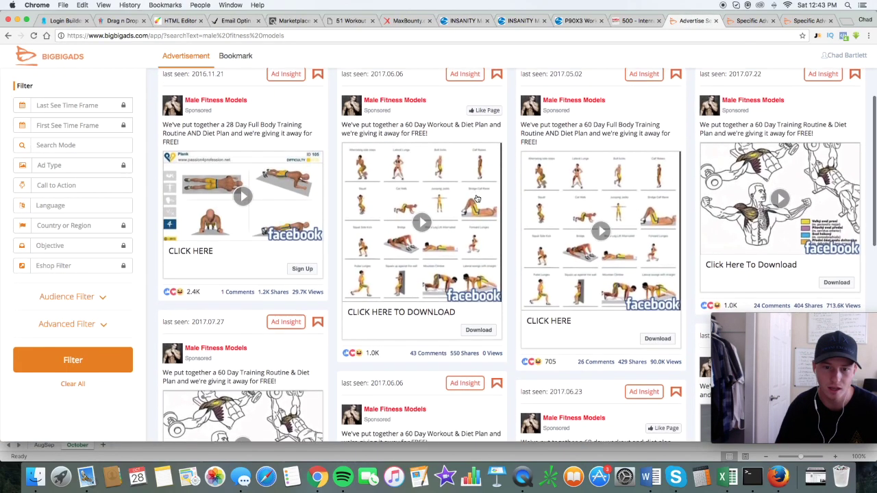